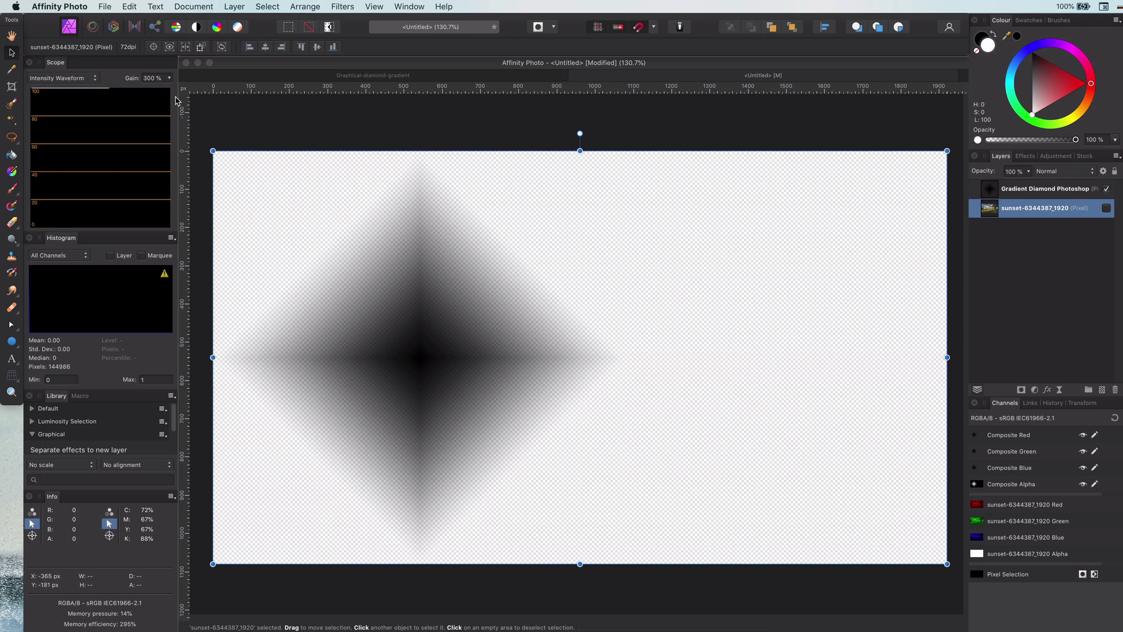
- Deselect everything and make the Gradient Diamond Photoshop layer the active layer
{"action": "left_click", "coordinate": [261, 119]}
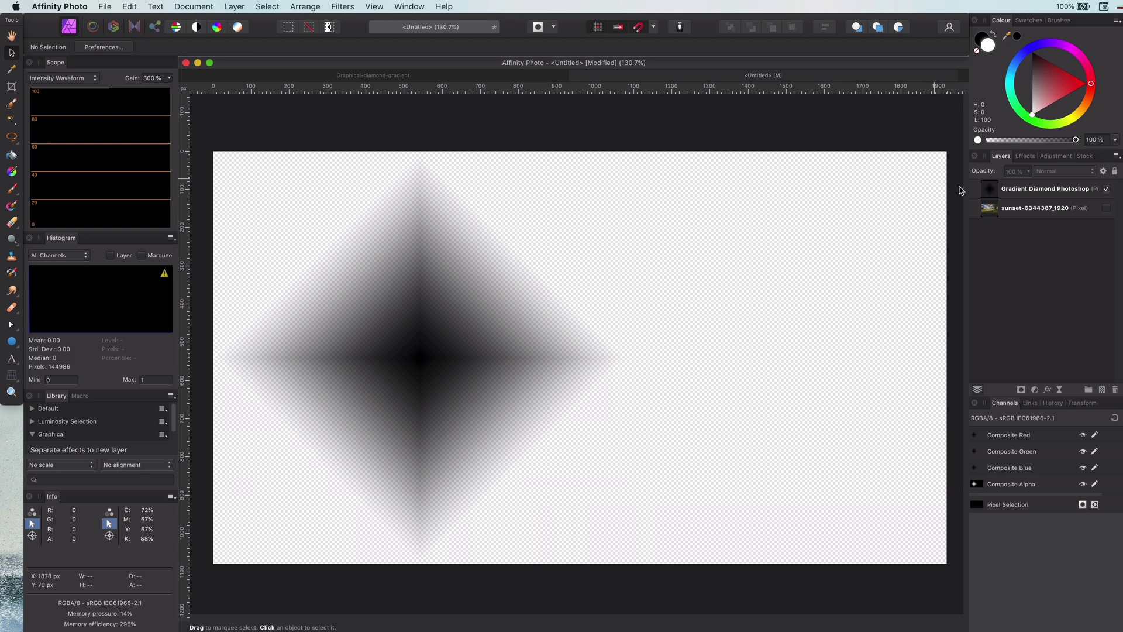
{"action": "left_click", "coordinate": [1006, 190]}
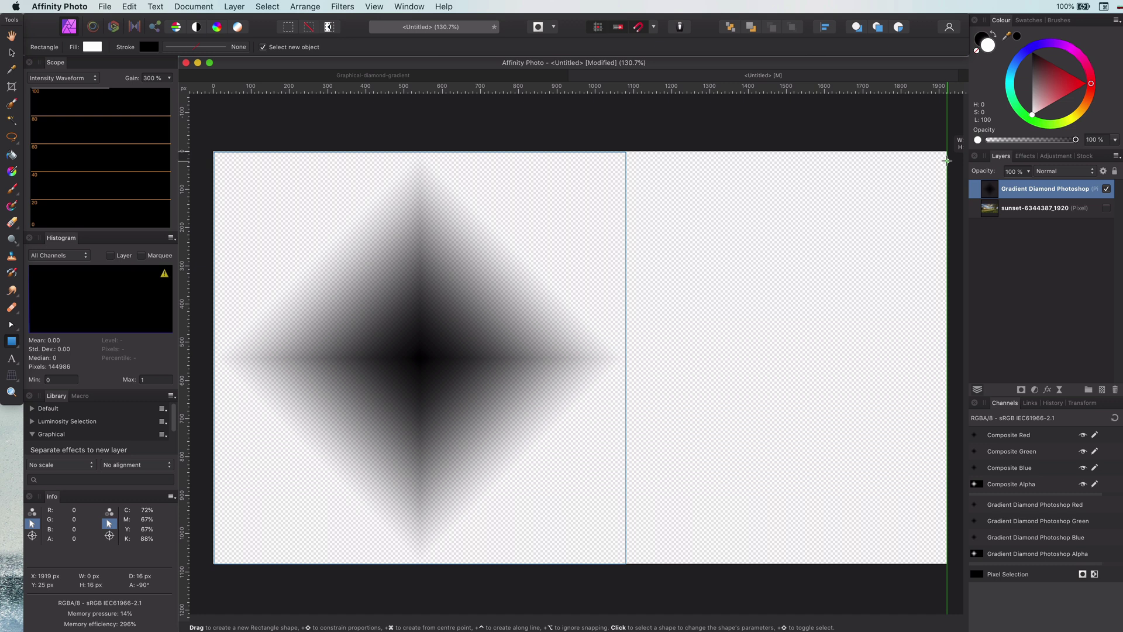
- Draw a square from the canvas's top-right corner and drag a diagonal linear gradient across it
{"action": "left_click_drag", "start_coordinate": [947, 161], "coordinate": [778, 389]}
{"action": "key", "text": "g"}
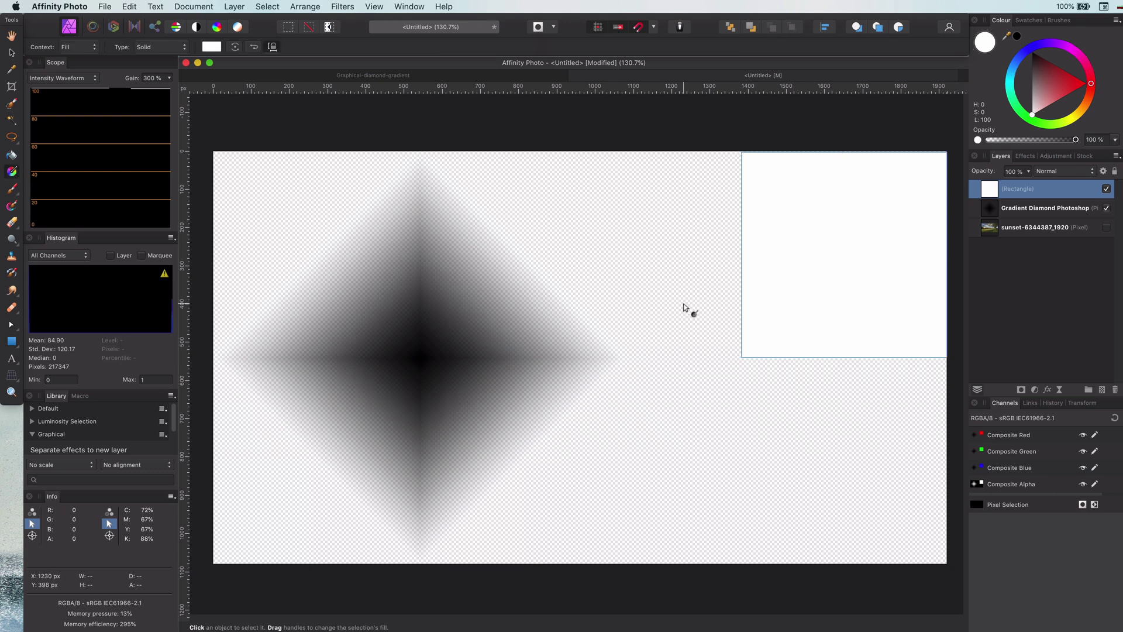
{"action": "left_click_drag", "start_coordinate": [742, 356], "coordinate": [844, 255]}
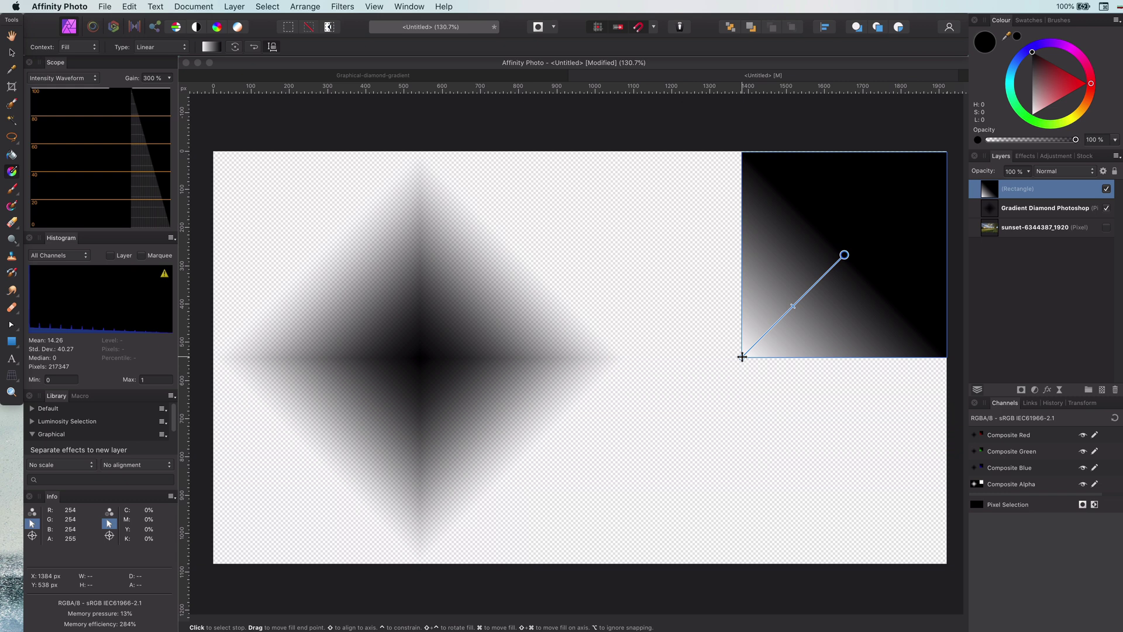
- Make the gradient's start stop black and its end stop 0% opacity
{"action": "left_click", "coordinate": [742, 357]}
{"action": "left_click_drag", "start_coordinate": [1047, 96], "coordinate": [1028, 36]}
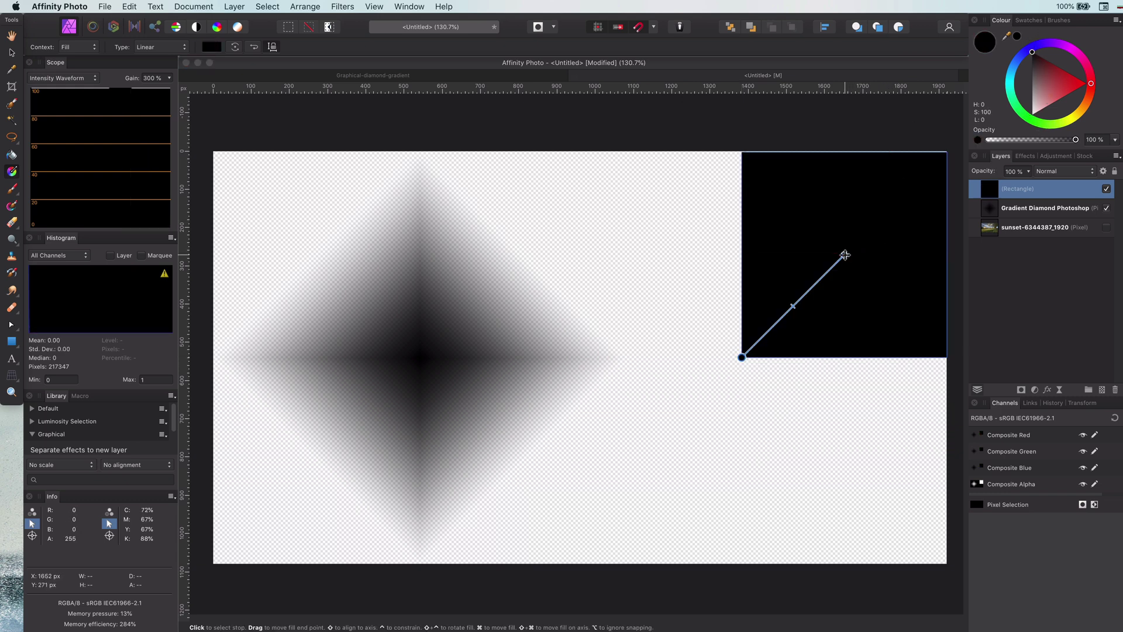
{"action": "left_click", "coordinate": [844, 255]}
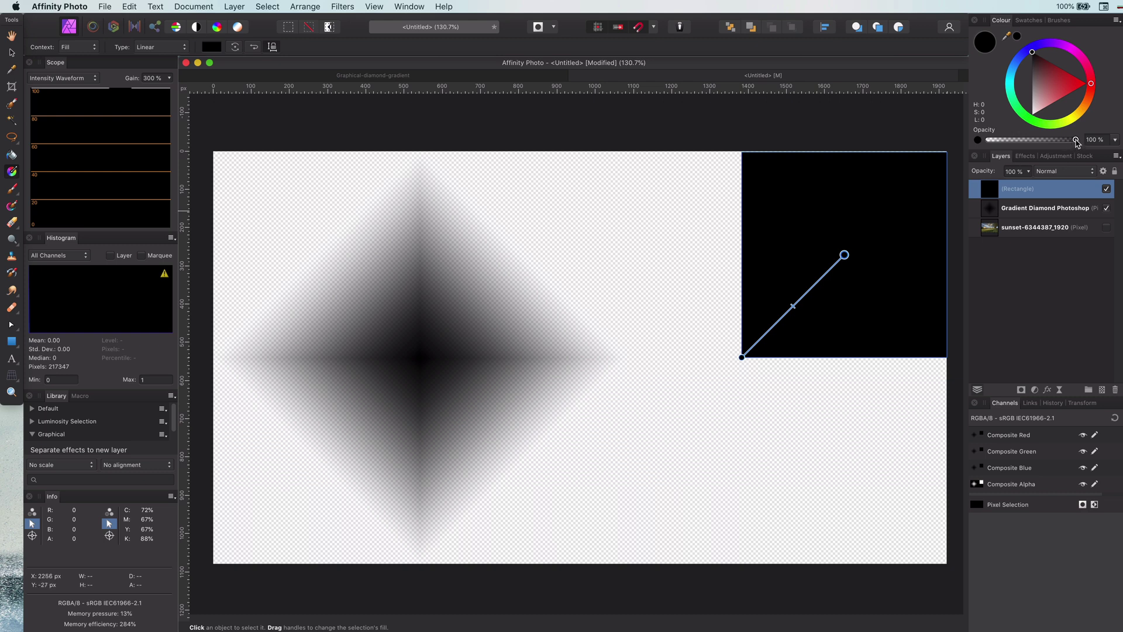
{"action": "left_click_drag", "start_coordinate": [1078, 142], "coordinate": [920, 145]}
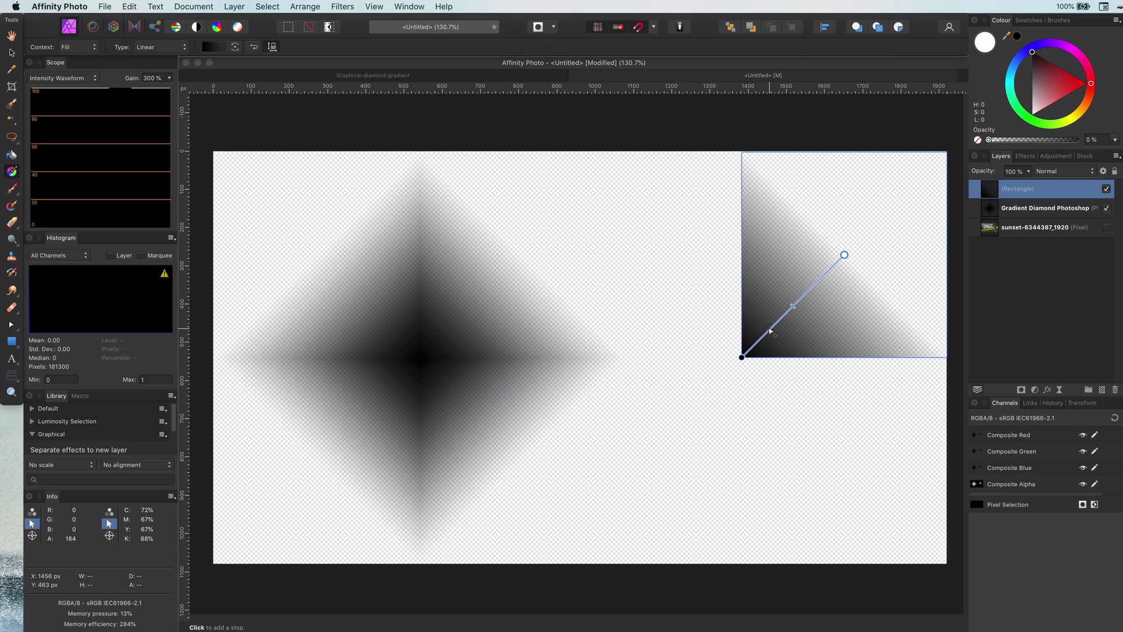
- Add a gradient stop near the square's dark corner and set it to 100% opacity
{"action": "left_click", "coordinate": [766, 332]}
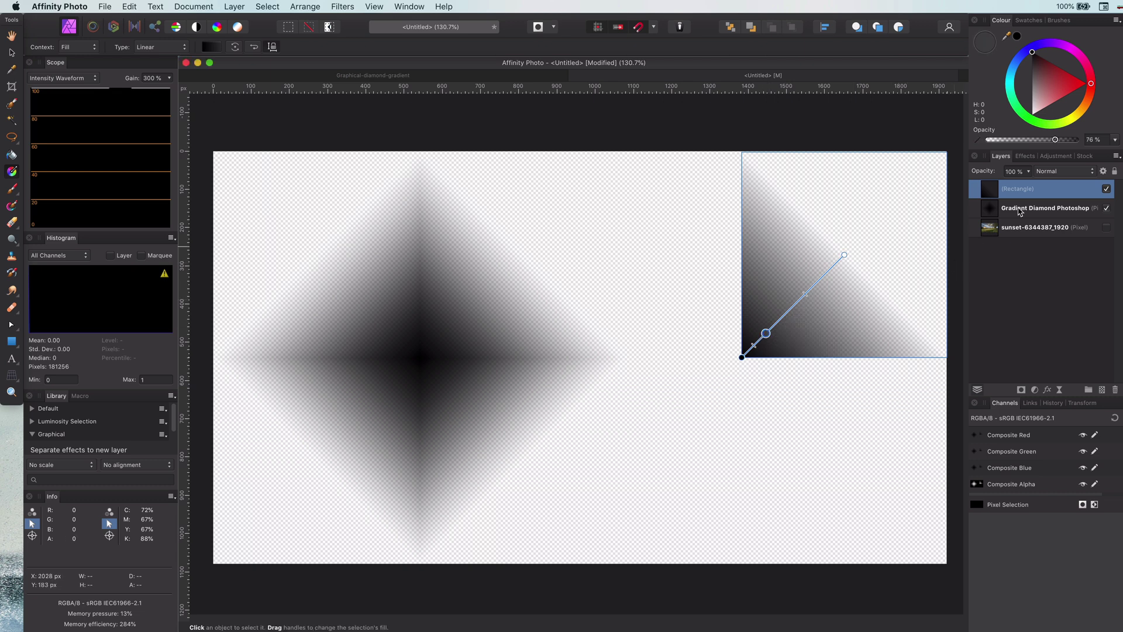
{"action": "left_click", "coordinate": [1056, 140]}
{"action": "left_click_drag", "start_coordinate": [1055, 140], "coordinate": [1093, 141]}
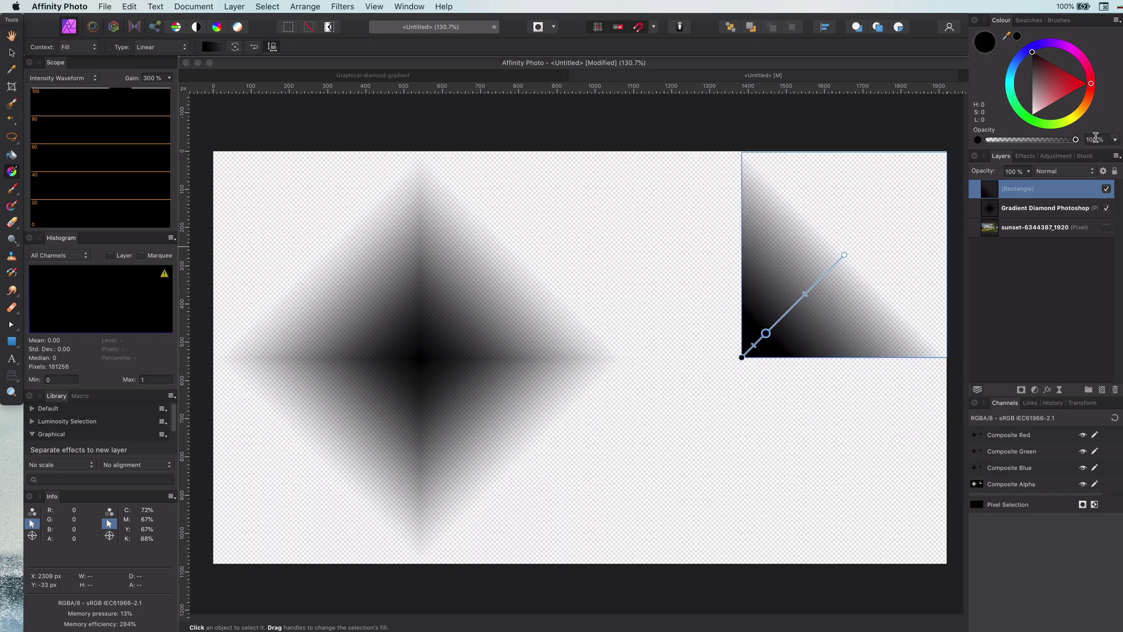
{"action": "key", "text": "v"}
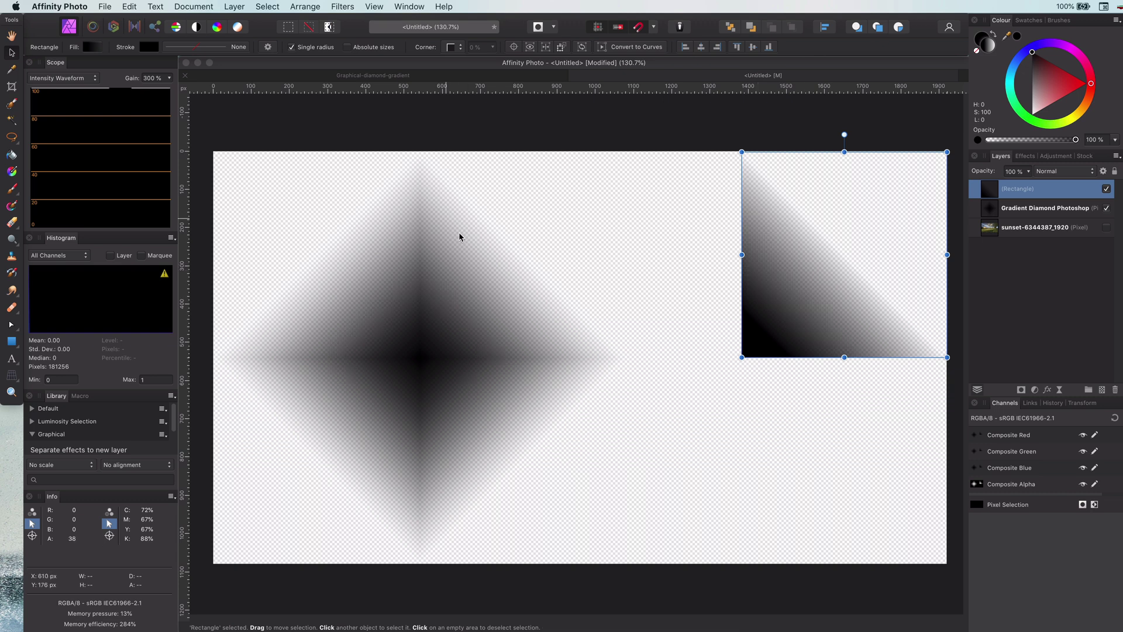
- Shift the gradient midpoint toward the corner and lower a stop's opacity to 85%
{"action": "key", "text": "g"}
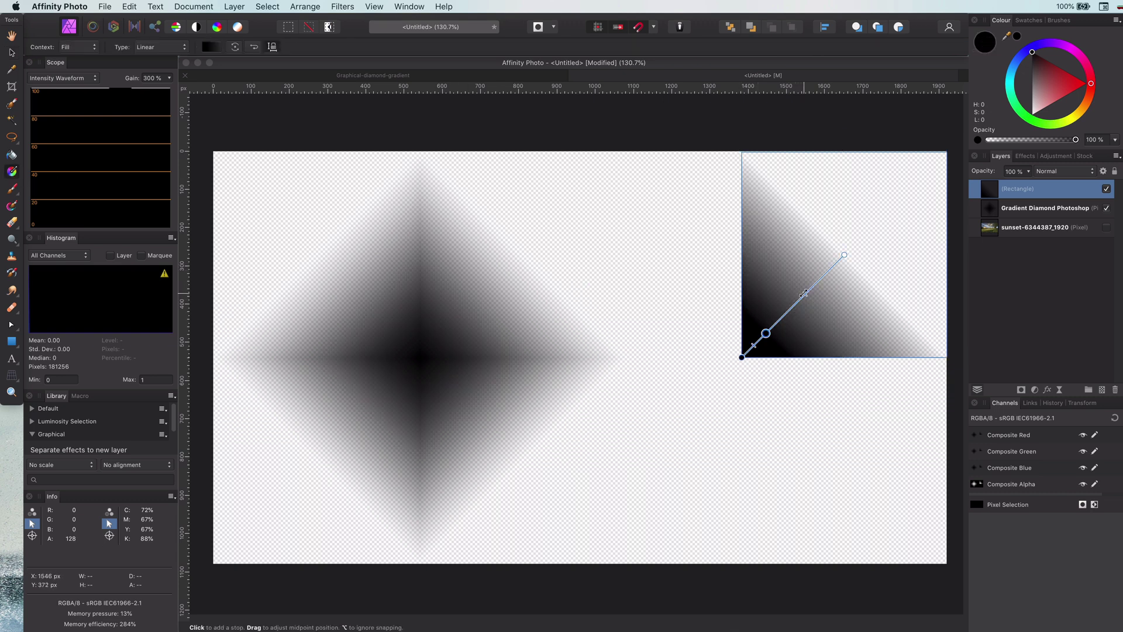
{"action": "left_click_drag", "start_coordinate": [802, 295], "coordinate": [799, 300]}
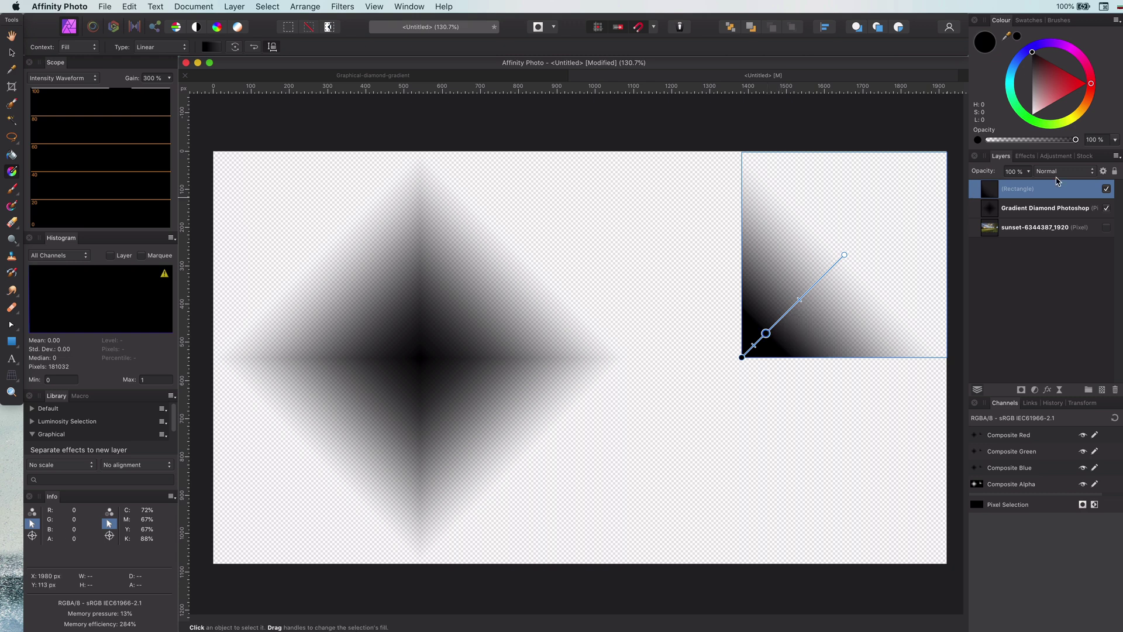
{"action": "mouse_move", "coordinate": [1075, 139]}
{"action": "left_mouse_down"}
{"action": "mouse_move", "coordinate": [1054, 140]}
{"action": "mouse_move", "coordinate": [1063, 141]}
{"action": "left_mouse_up"}
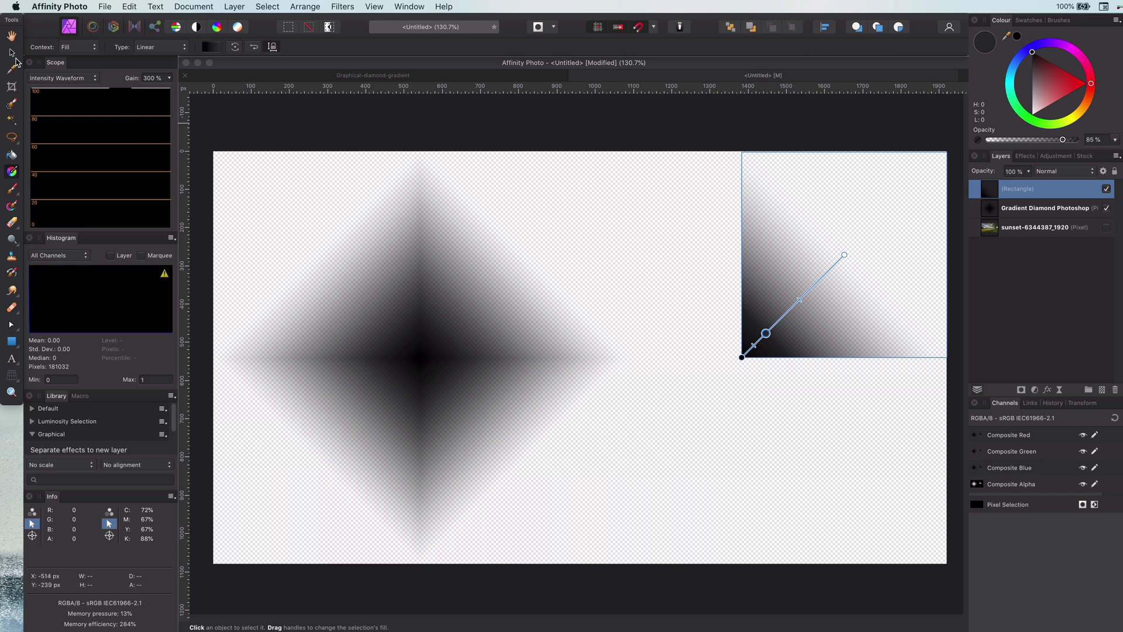
{"action": "key", "text": "v"}
{"action": "left_click", "coordinate": [233, 6]}
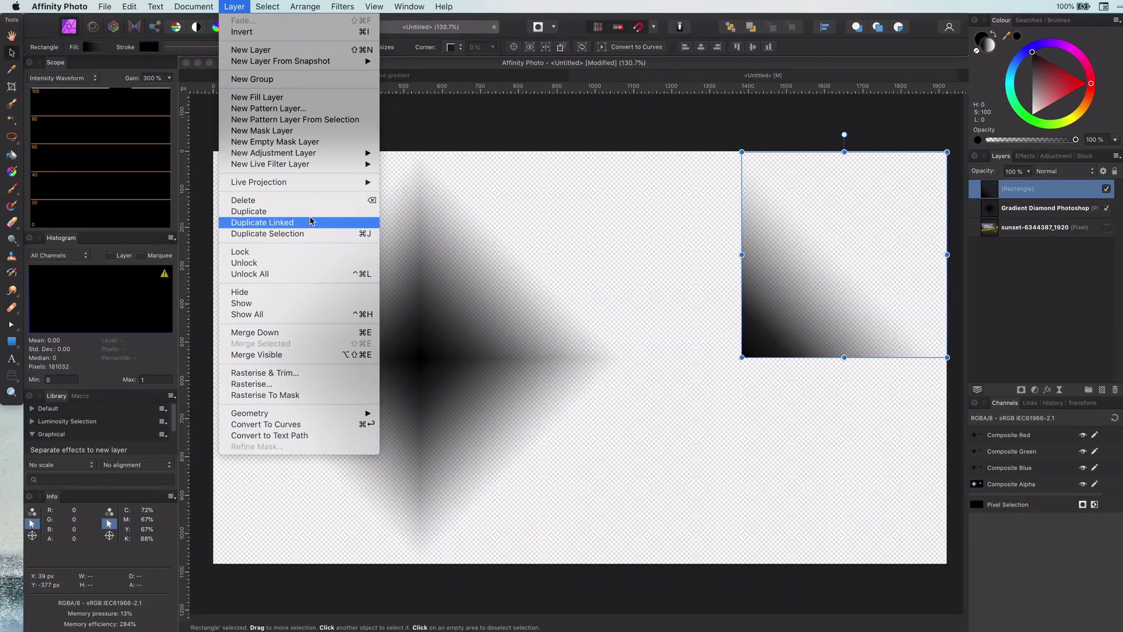
- Make a linked duplicate of the square, rotated so its gradient mirrors the original
{"action": "left_click", "coordinate": [314, 219]}
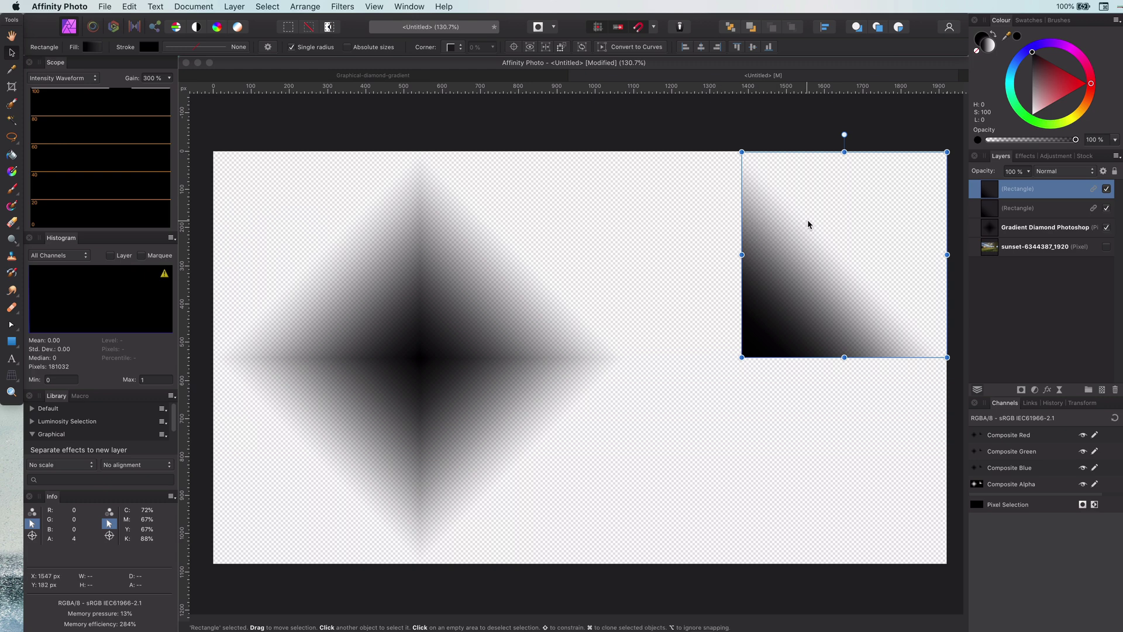
{"action": "left_click_drag", "start_coordinate": [844, 135], "coordinate": [660, 293]}
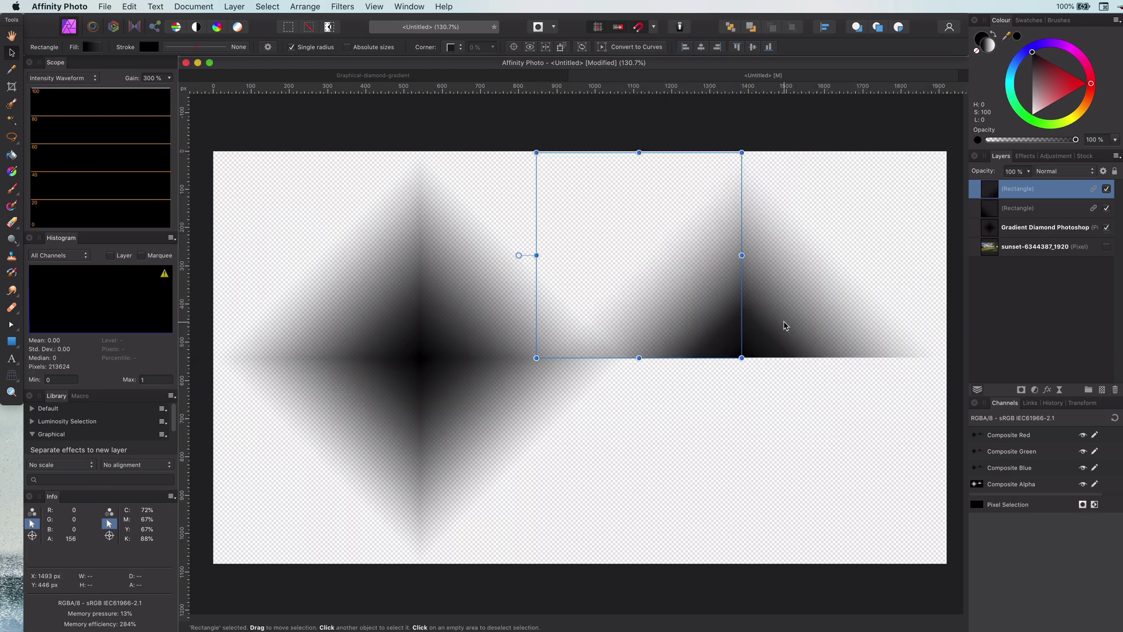
{"action": "left_click", "coordinate": [785, 325], "text": "shift"}
- Duplicate both squares as linked copies, rotate the pair 180° and move it below
{"action": "left_click", "coordinate": [234, 6]}
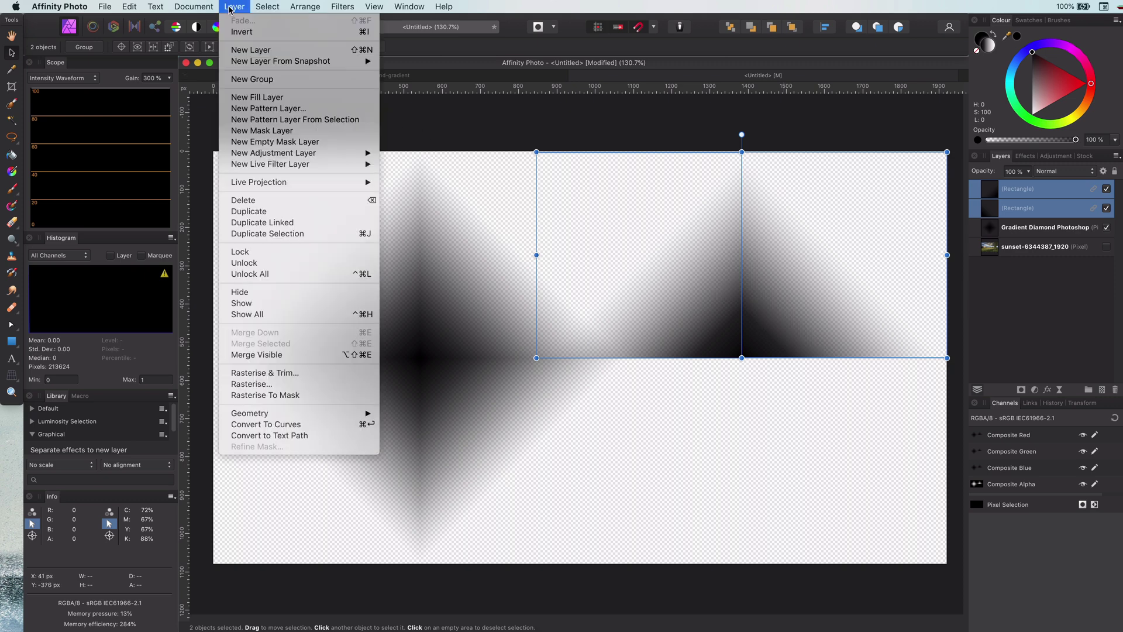
{"action": "left_click", "coordinate": [292, 221]}
{"action": "left_click_drag", "start_coordinate": [742, 135], "coordinate": [746, 351]}
{"action": "left_click_drag", "start_coordinate": [793, 263], "coordinate": [778, 439]}
{"action": "left_click", "coordinate": [730, 133]}
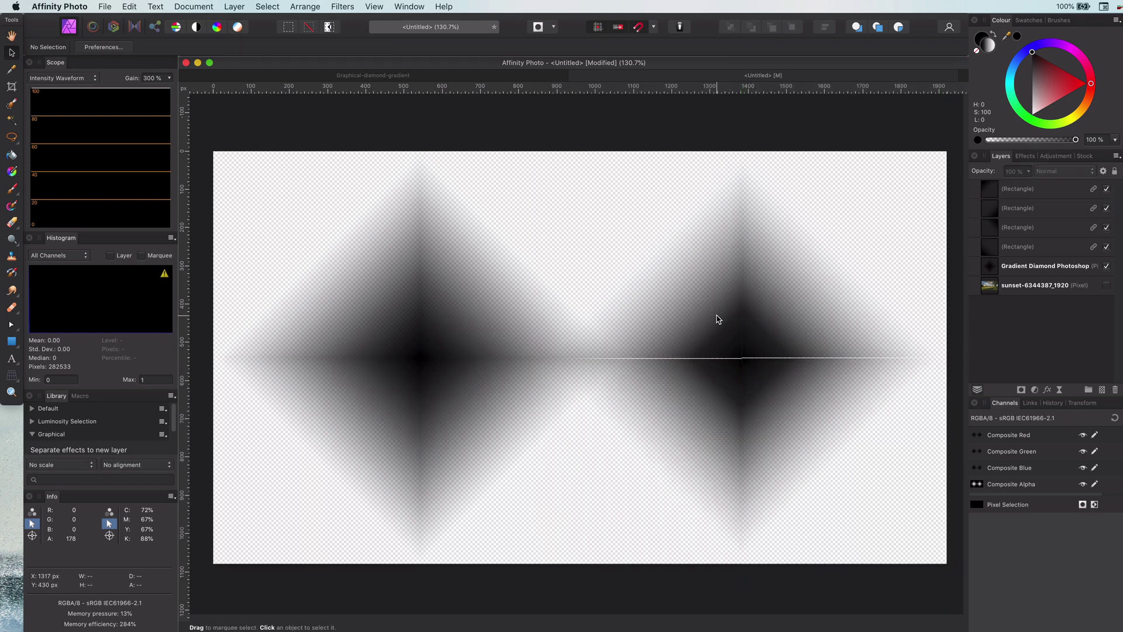
- Use the toolbar Alignment options to align the lower pair of squares flush with the upper pair
{"action": "left_click", "coordinate": [677, 307]}
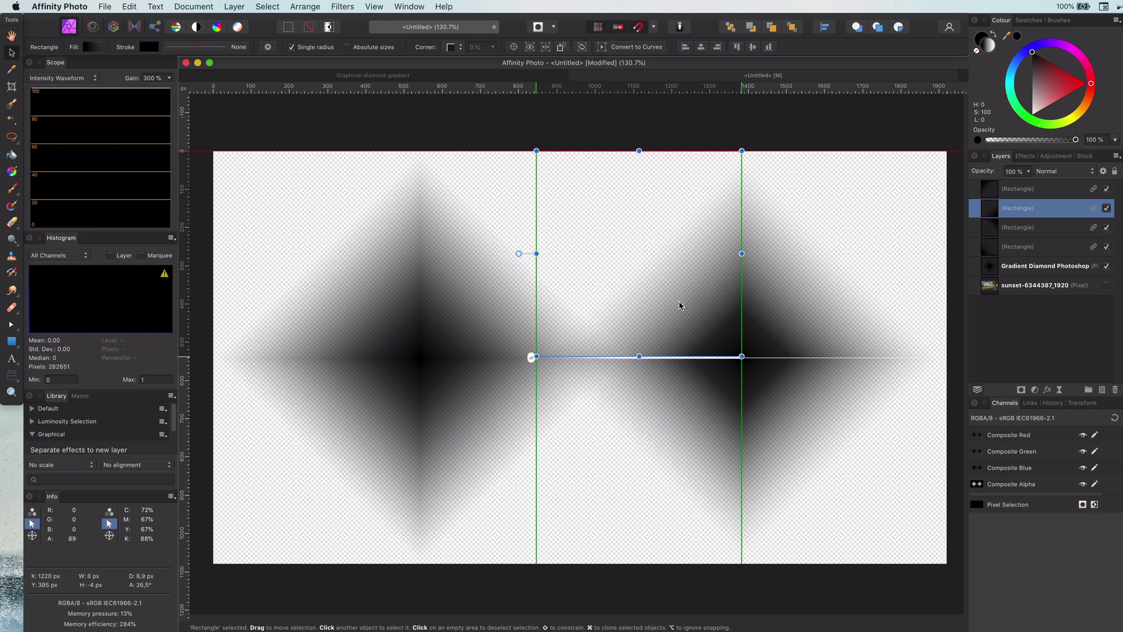
{"action": "left_click", "coordinate": [819, 332], "text": "shift"}
{"action": "left_click", "coordinate": [824, 27]}
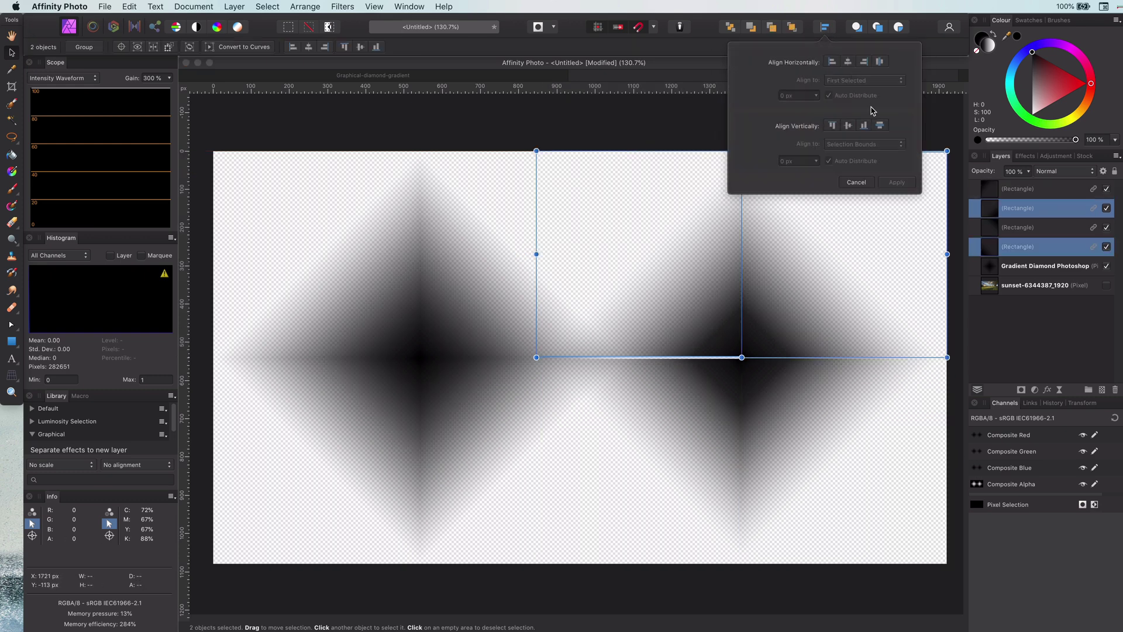
{"action": "left_click", "coordinate": [845, 382]}
{"action": "left_click", "coordinate": [725, 386], "text": "shift"}
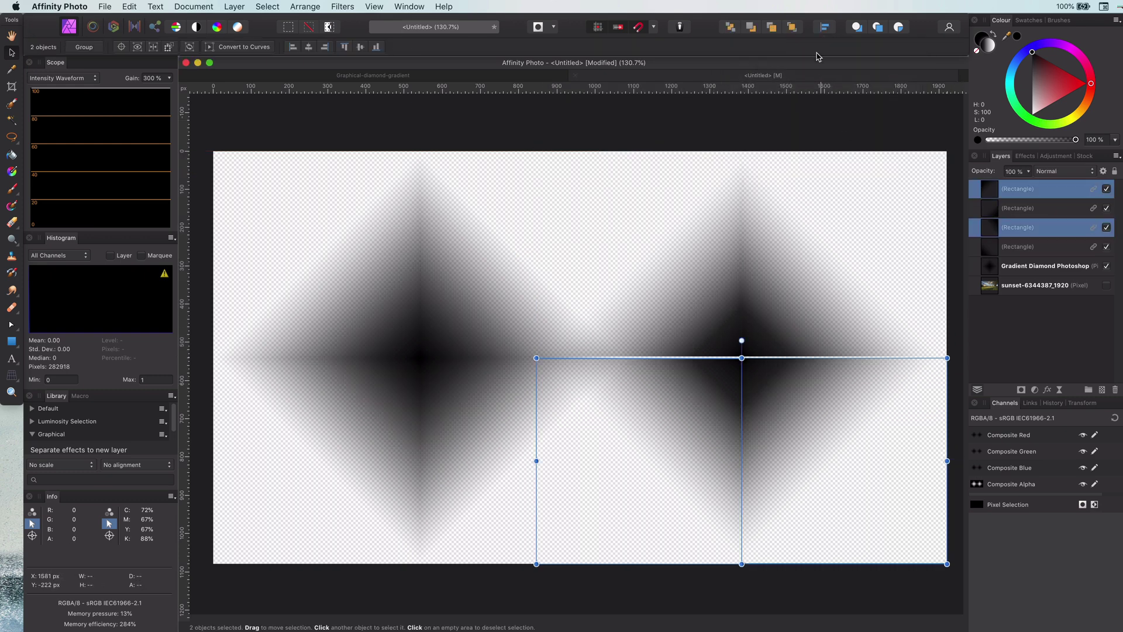
{"action": "left_click", "coordinate": [825, 27]}
{"action": "left_click", "coordinate": [832, 125]}
{"action": "left_click", "coordinate": [833, 384]}
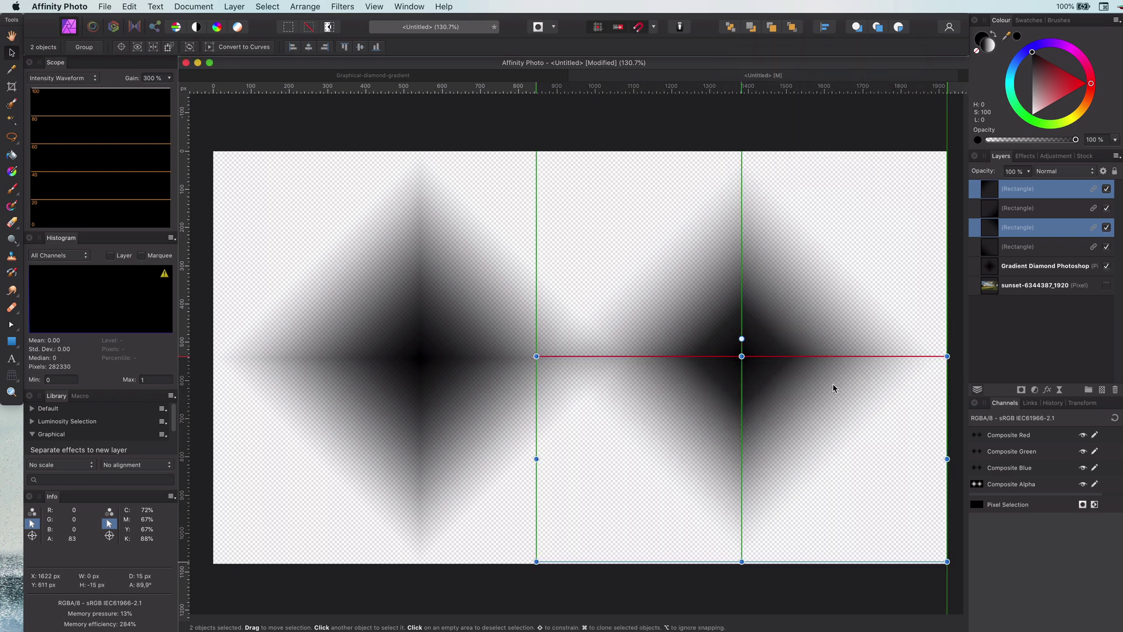
{"action": "left_click", "coordinate": [718, 136]}
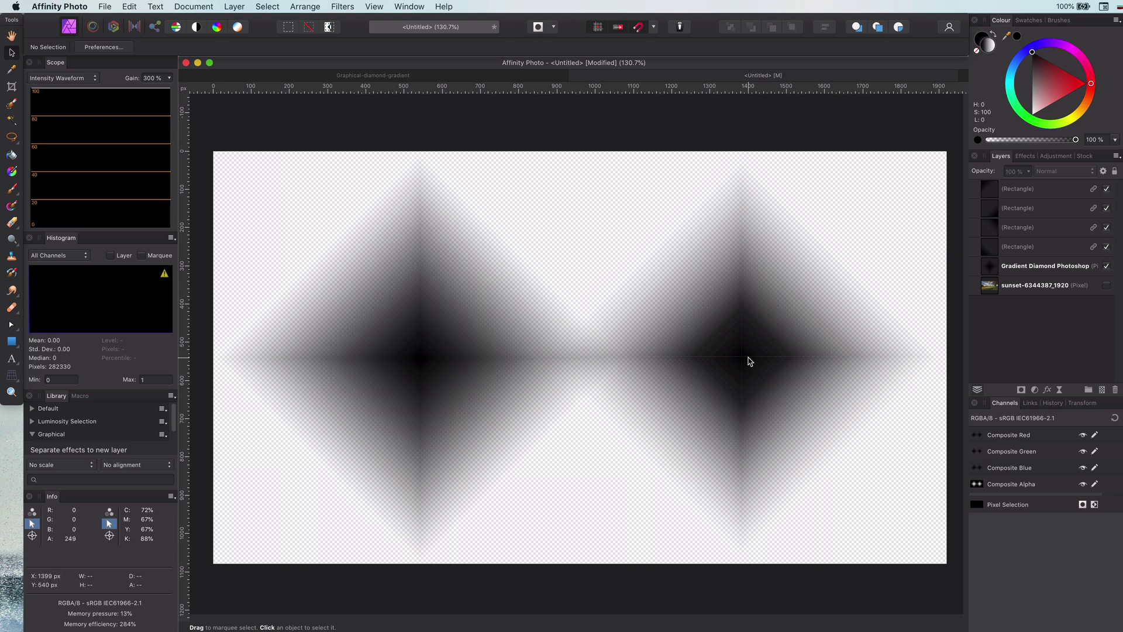
- Extend the top-right square's gradient end slightly to darken it
{"action": "left_click", "coordinate": [757, 334]}
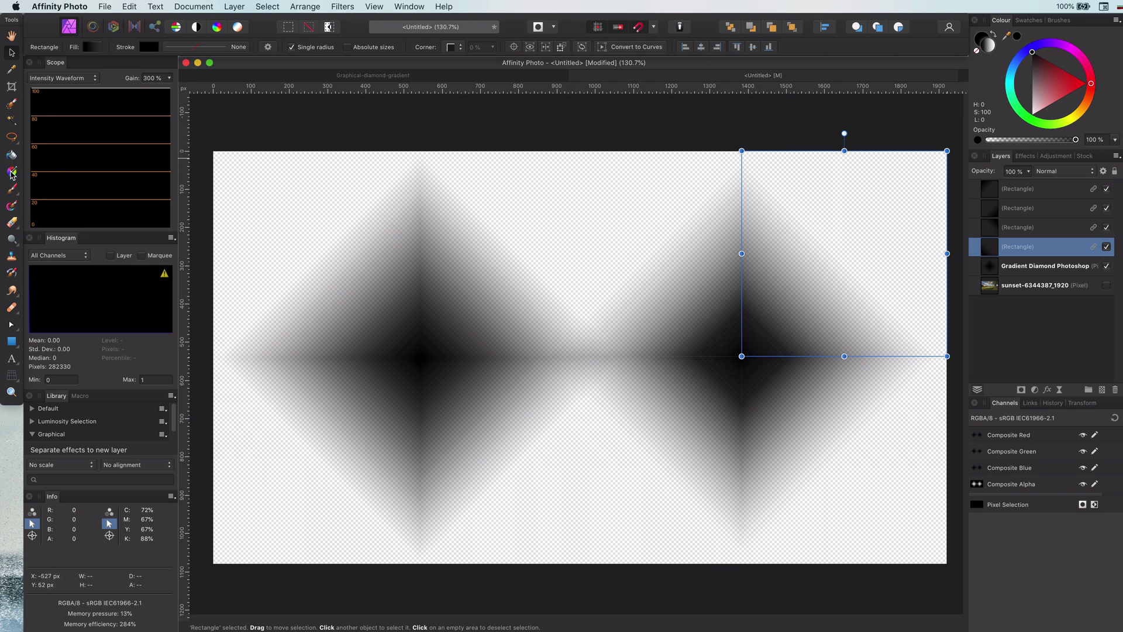
{"action": "left_click", "coordinate": [11, 172]}
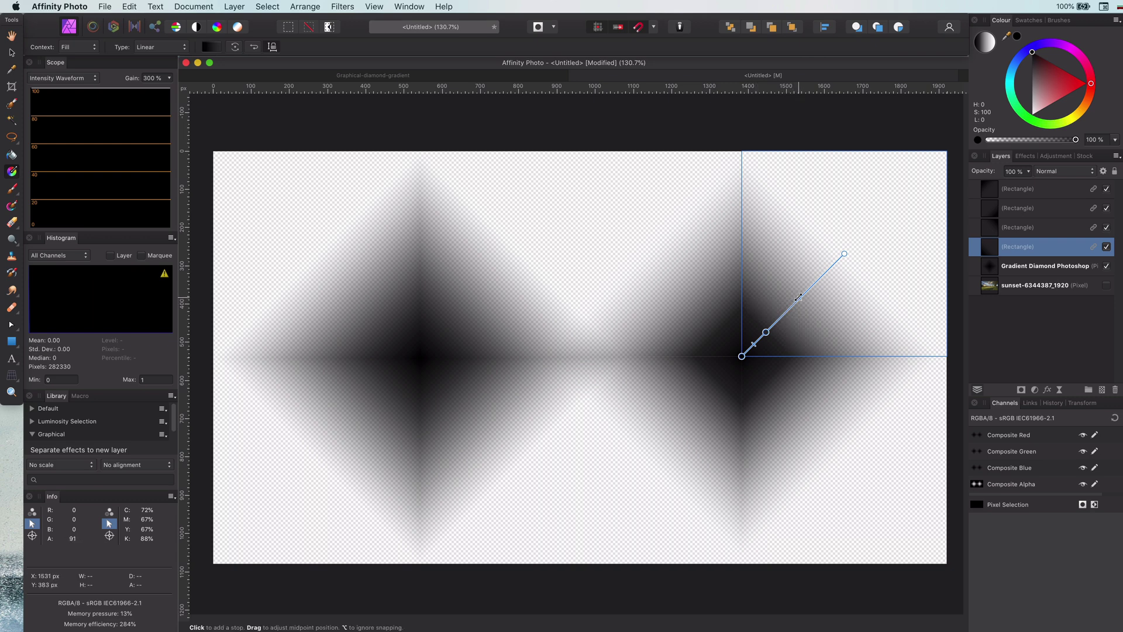
{"action": "left_click_drag", "start_coordinate": [844, 253], "coordinate": [854, 244]}
{"action": "key", "text": "v"}
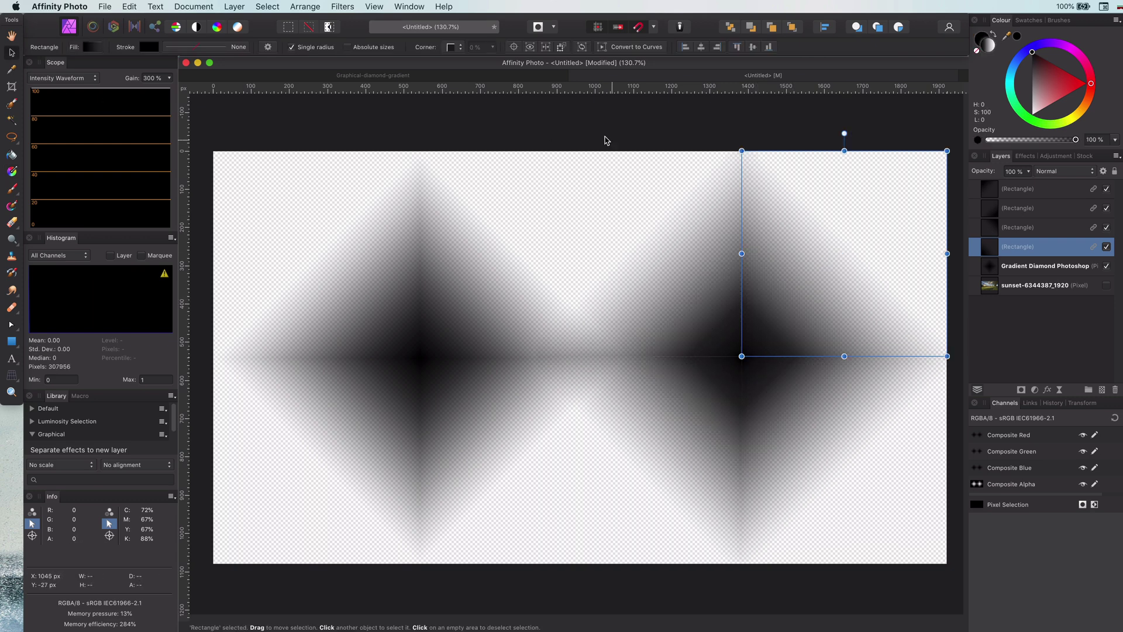
{"action": "left_click", "coordinate": [606, 140]}
- Shift the top-right square's gradient midpoint and add a new stop to darken the diamond centre
{"action": "left_click", "coordinate": [744, 354]}
{"action": "key", "text": "g"}
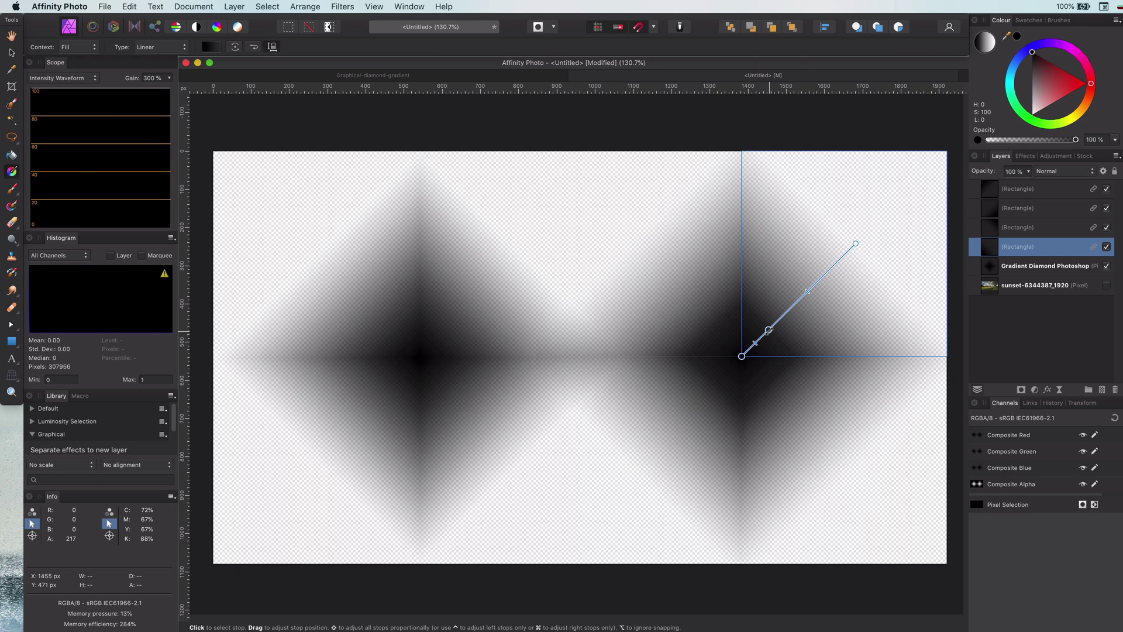
{"action": "left_click_drag", "start_coordinate": [769, 330], "coordinate": [772, 325]}
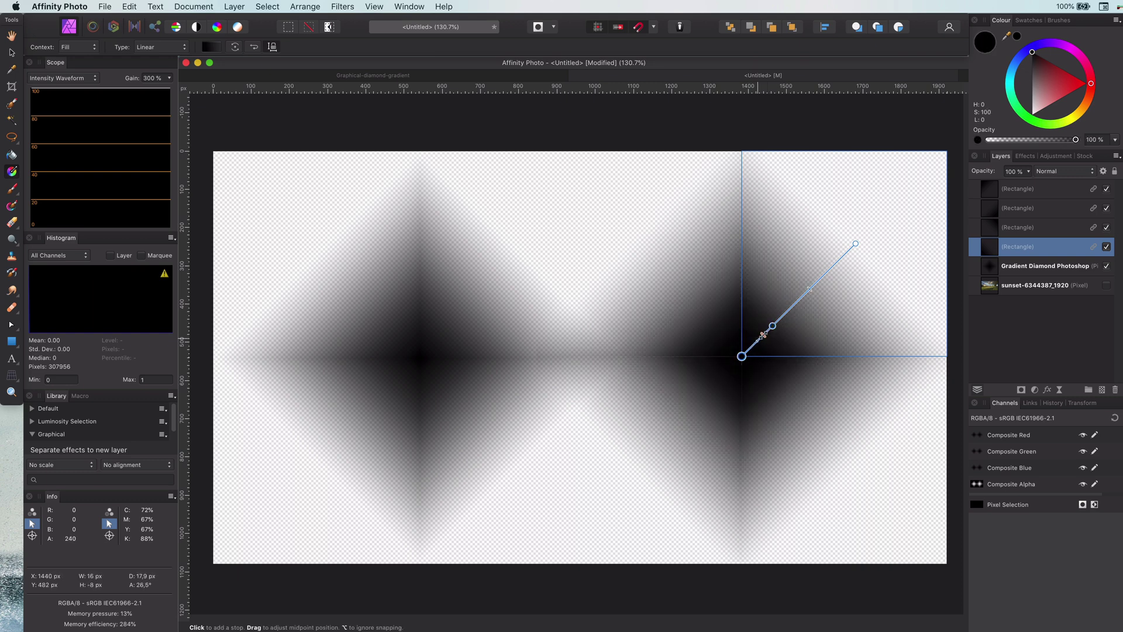
{"action": "left_click", "coordinate": [763, 335]}
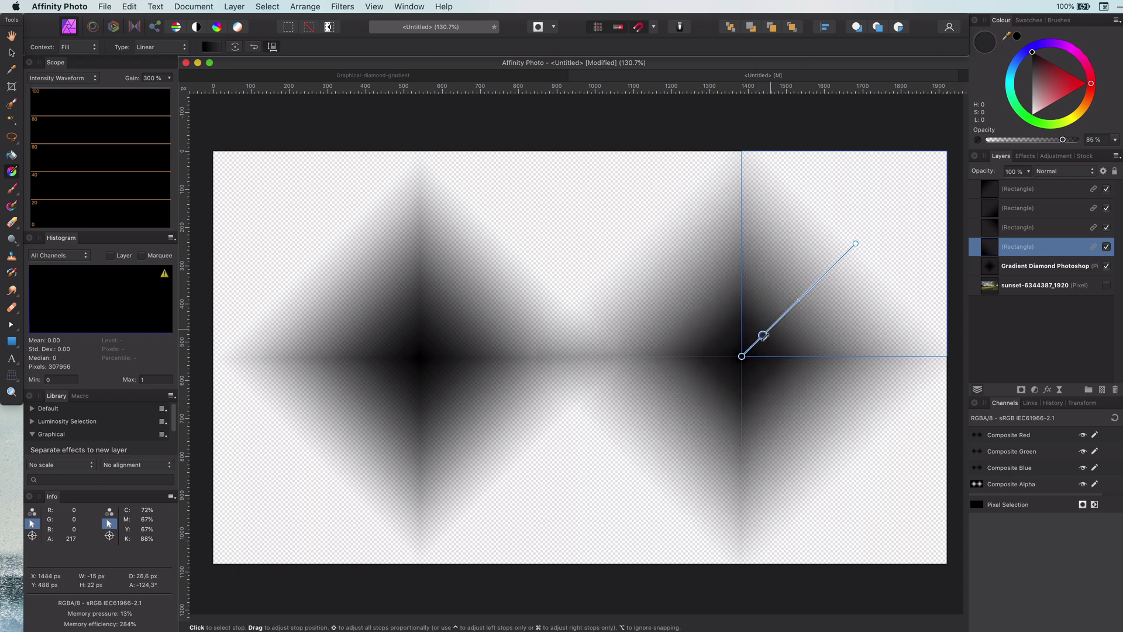
{"action": "key", "text": "v"}
{"action": "left_click", "coordinate": [396, 112]}
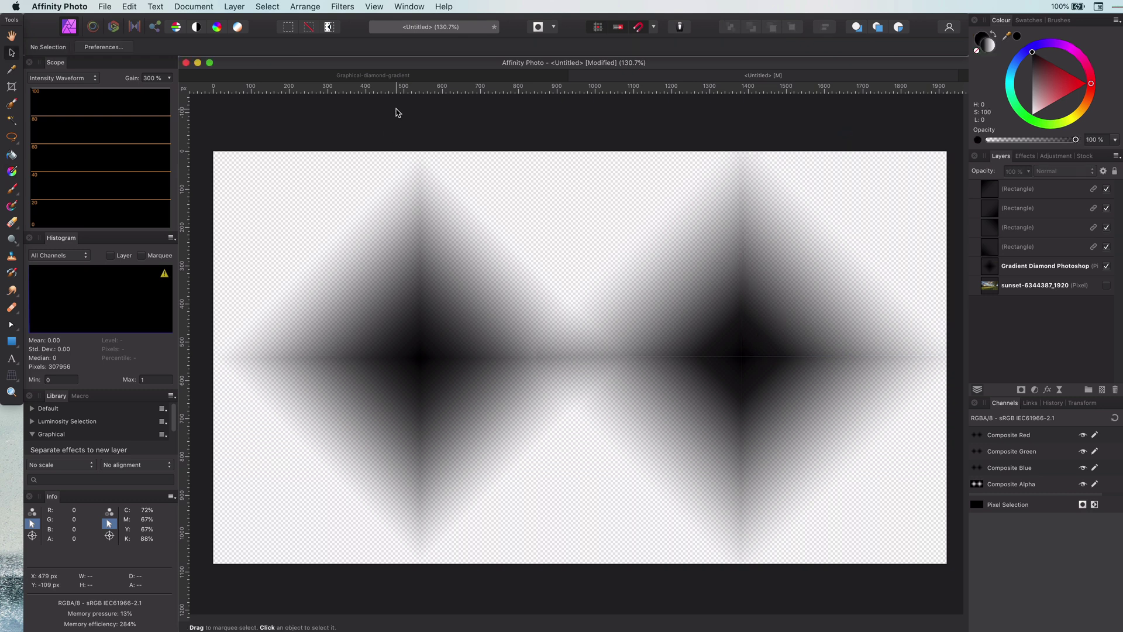
- Lower a gradient stop's opacity to about 83%, then ease it up to 91%
{"action": "left_click", "coordinate": [820, 272]}
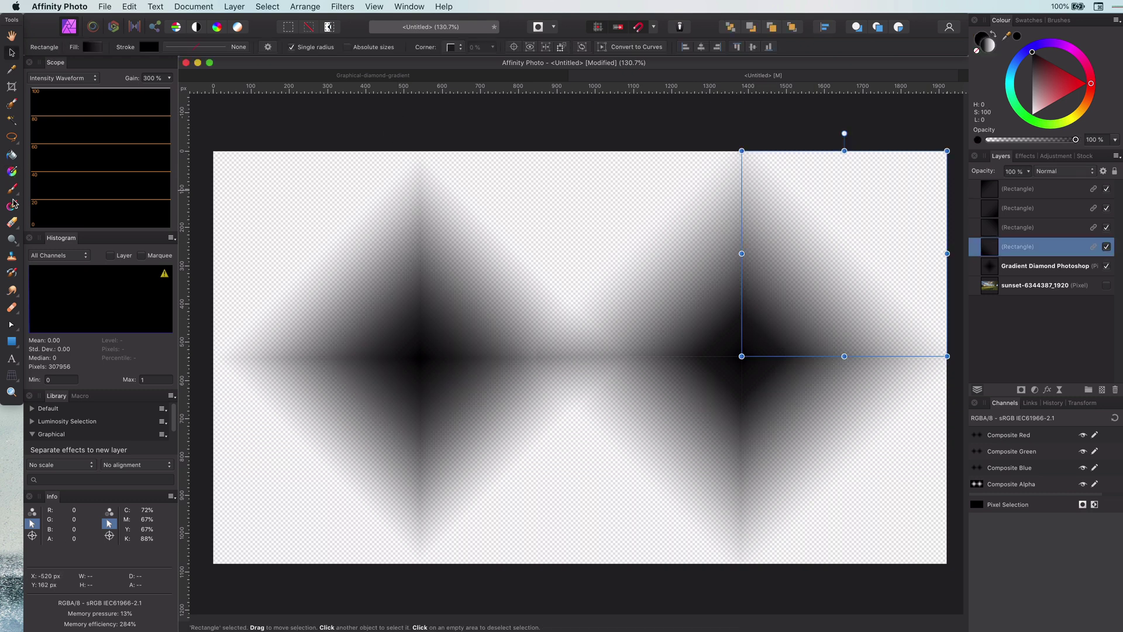
{"action": "key", "text": "g"}
{"action": "left_click_drag", "start_coordinate": [1075, 140], "coordinate": [1061, 141]}
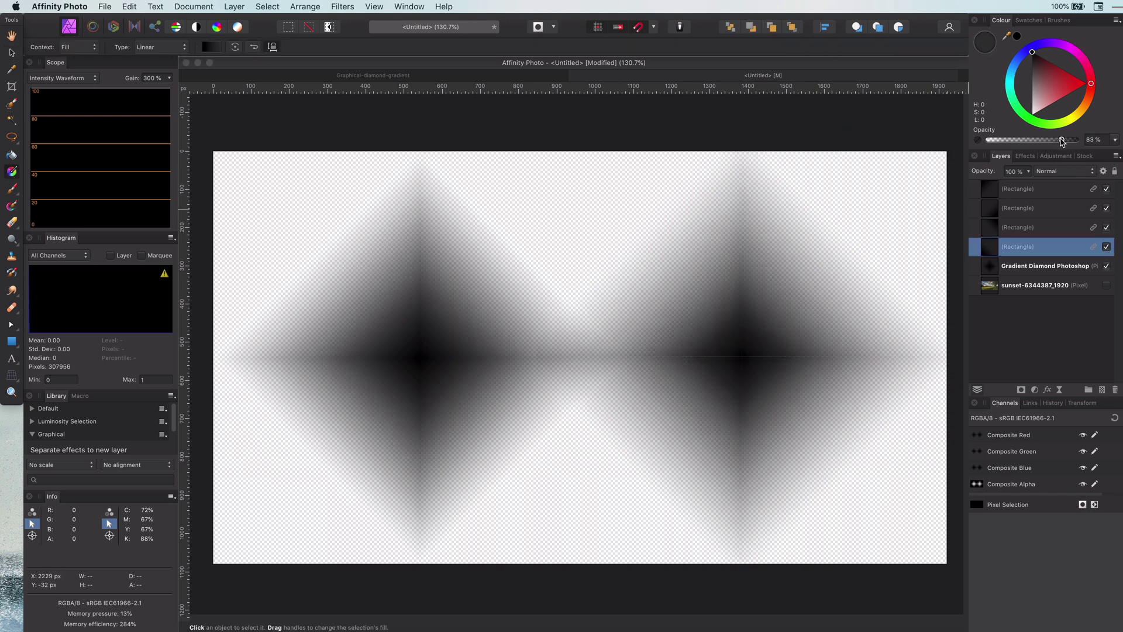
{"action": "scroll", "coordinate": [630, 361], "scroll_direction": "up", "scroll_amount": 5}
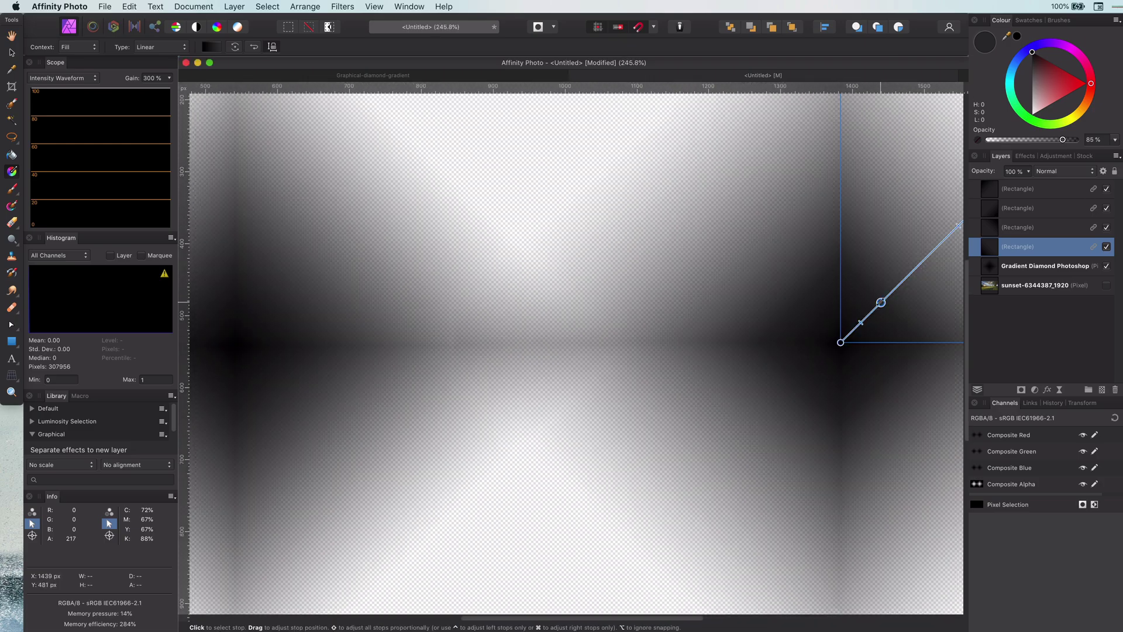
{"action": "left_click_drag", "start_coordinate": [1066, 140], "coordinate": [1068, 142]}
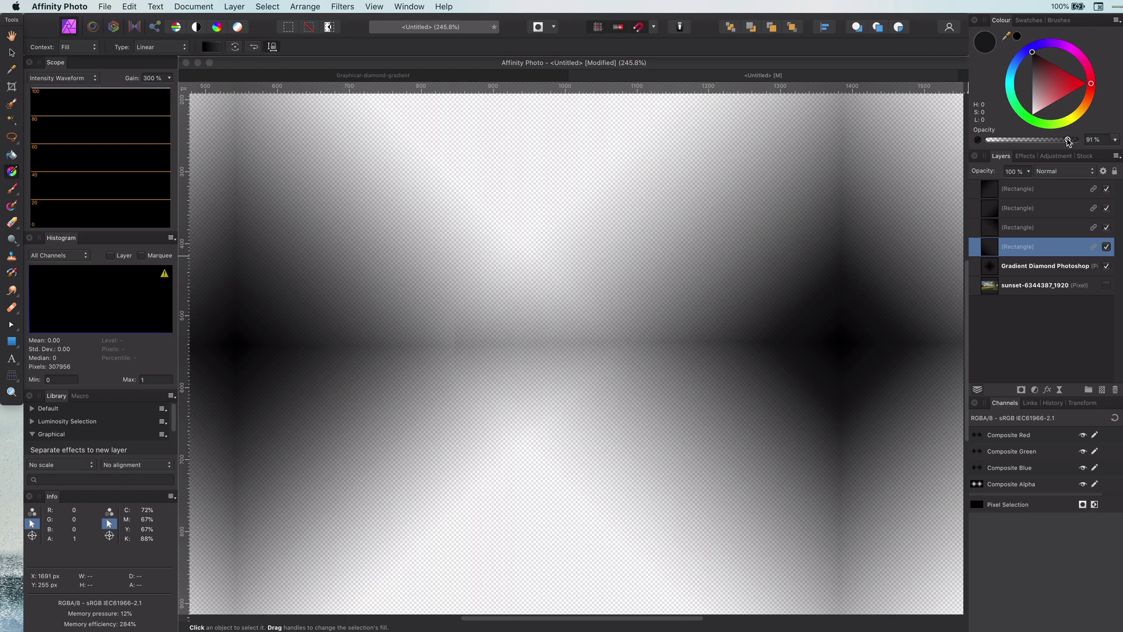
{"action": "left_click", "coordinate": [840, 342]}
{"action": "key", "text": "super+0"}
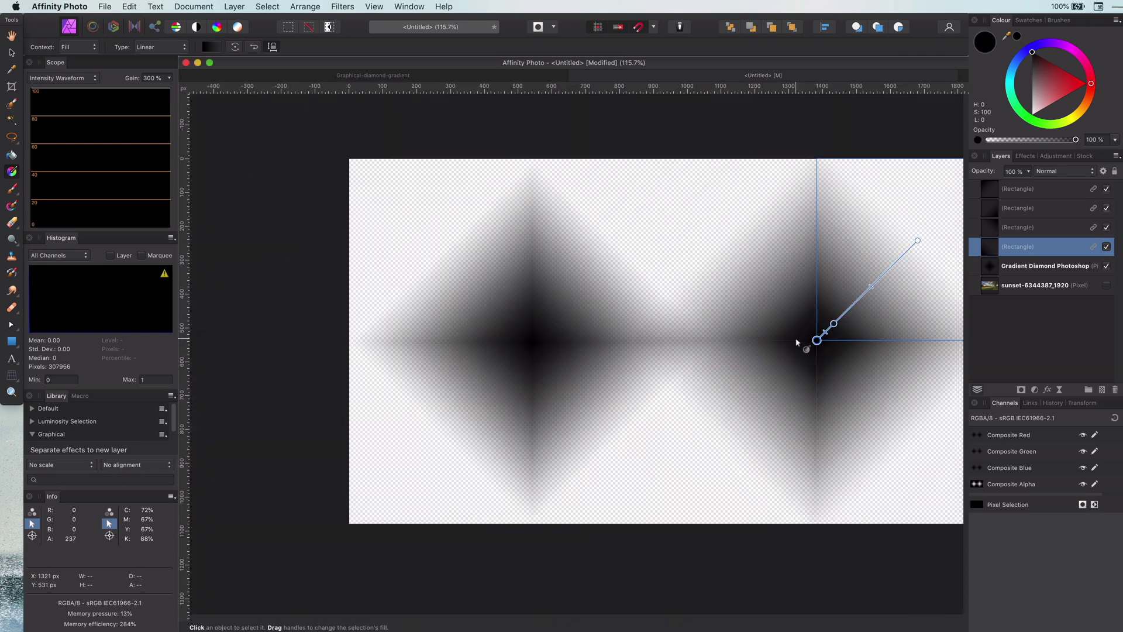
{"action": "key", "text": "v"}
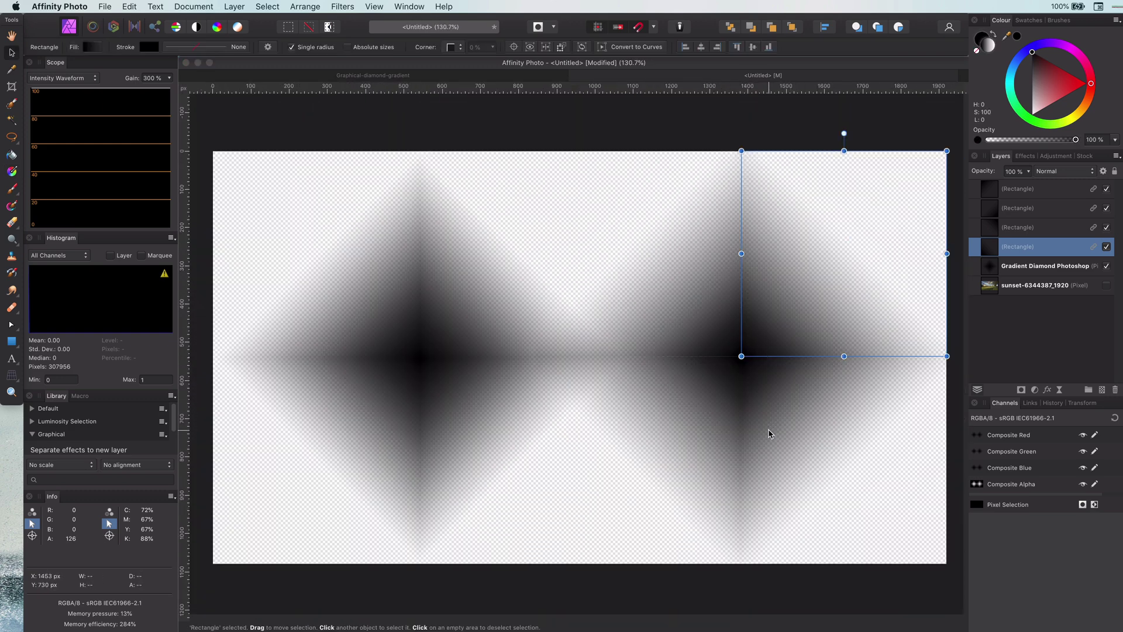
{"action": "key", "text": "g"}
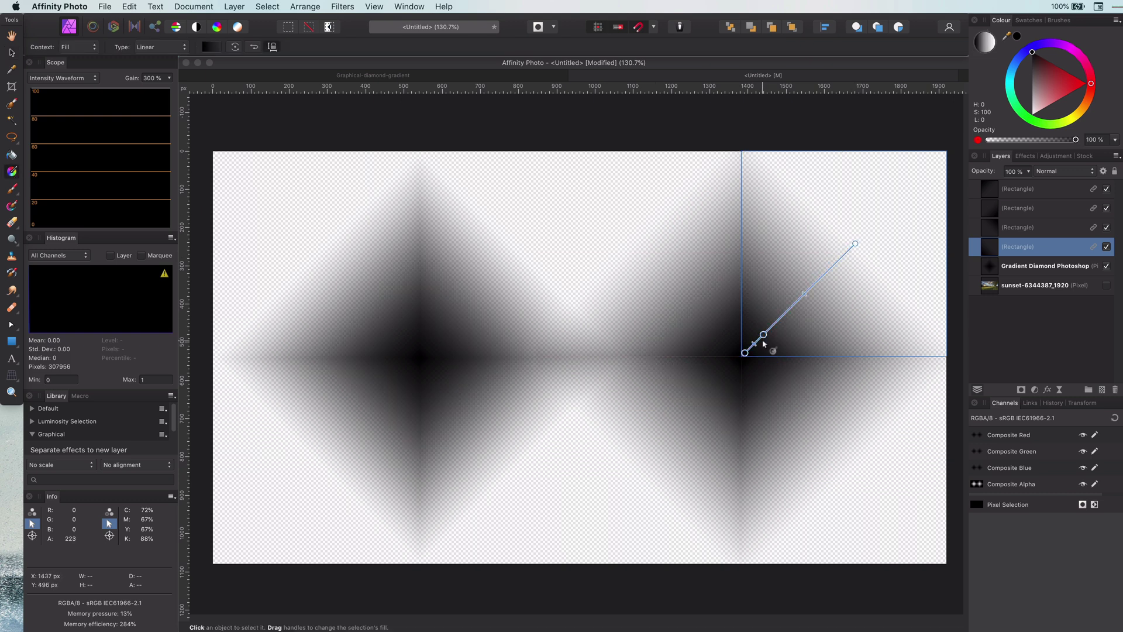
- Group the four gradient rectangles and name the group 'Diamon Gradient'
{"action": "left_click", "coordinate": [10, 52]}
{"action": "key", "text": "super+g"}
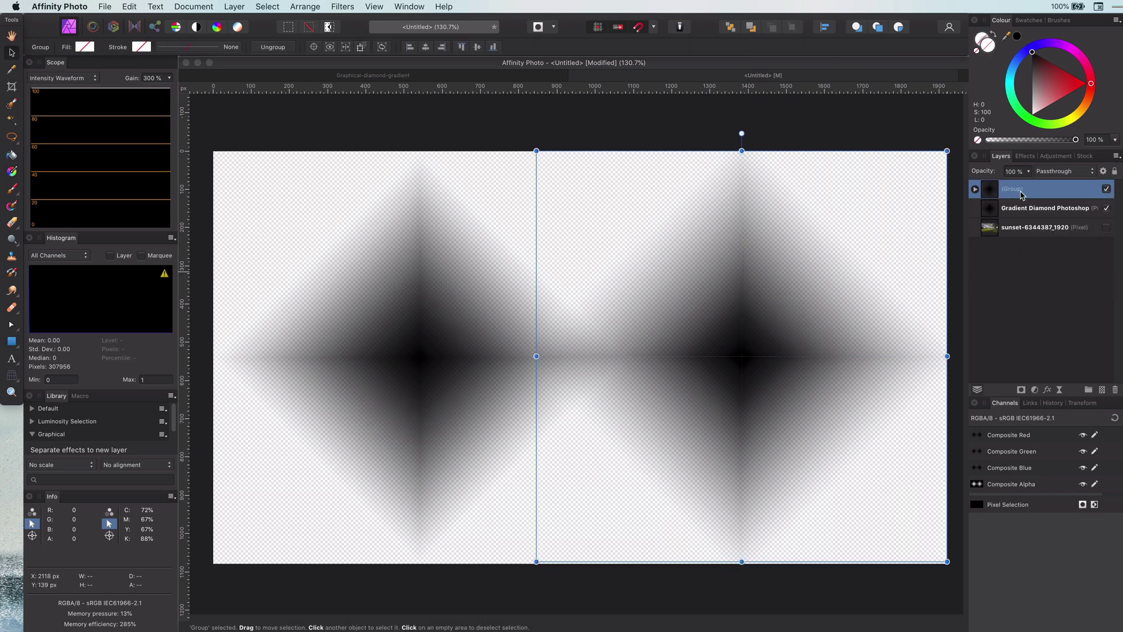
{"action": "double_click", "coordinate": [1021, 188]}
{"action": "type", "text": "Diamon Gradie"}
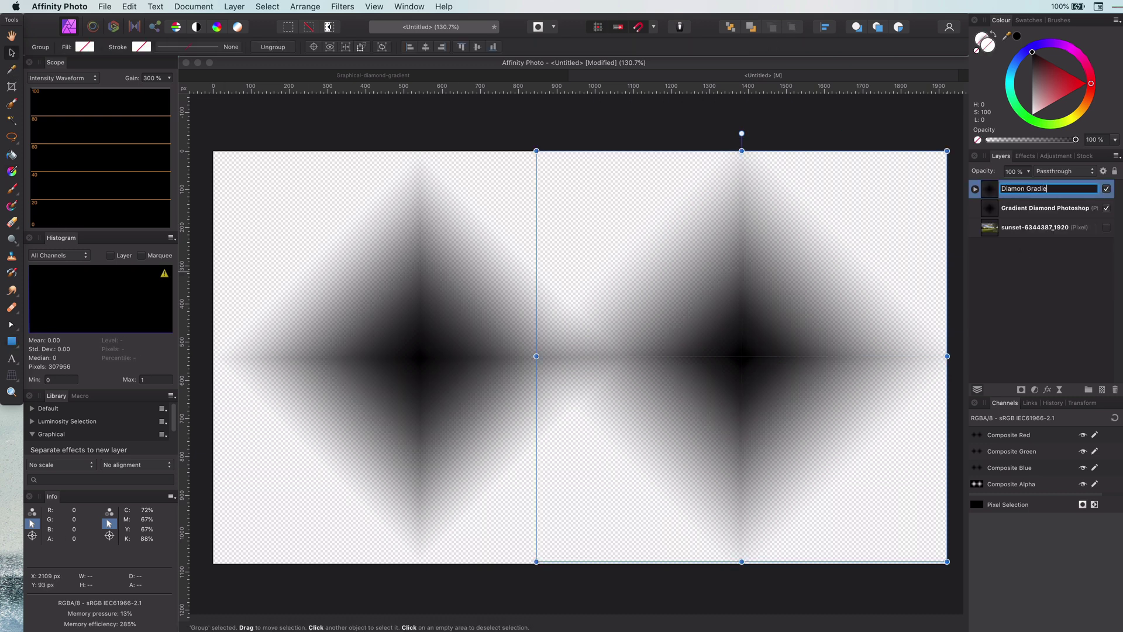
{"action": "type", "text": "nt"}
{"action": "key", "text": "Return"}
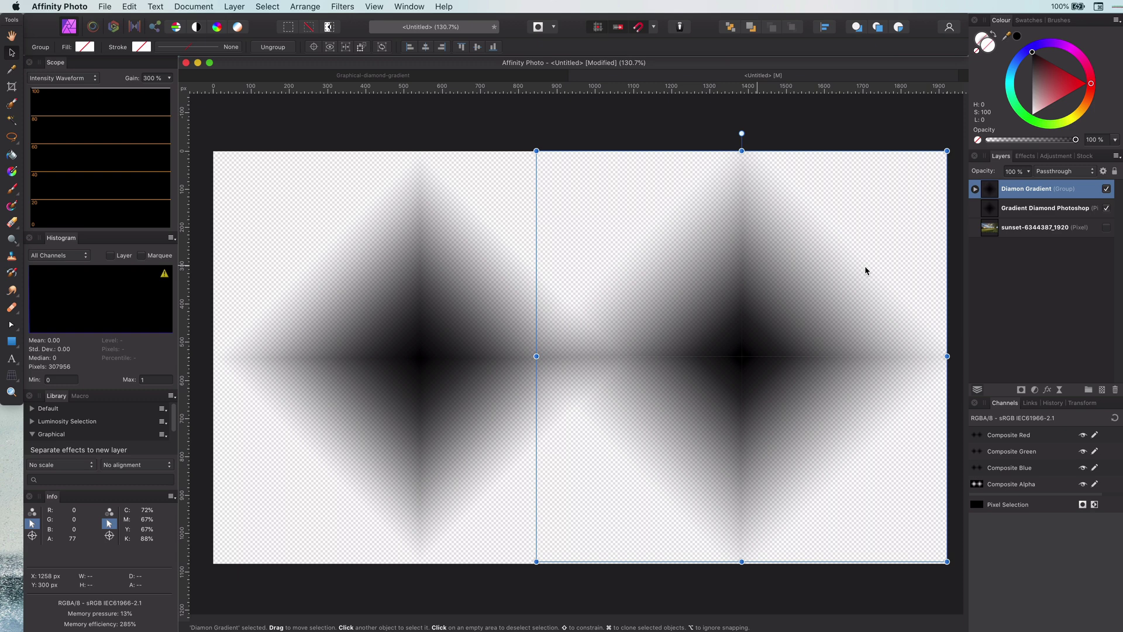
- Draw a red full-canvas rectangle, then hide it and the Gradient Diamond Photoshop layer
{"action": "left_click", "coordinate": [1035, 227]}
{"action": "key", "text": "m"}
{"action": "left_click_drag", "start_coordinate": [207, 132], "coordinate": [947, 564]}
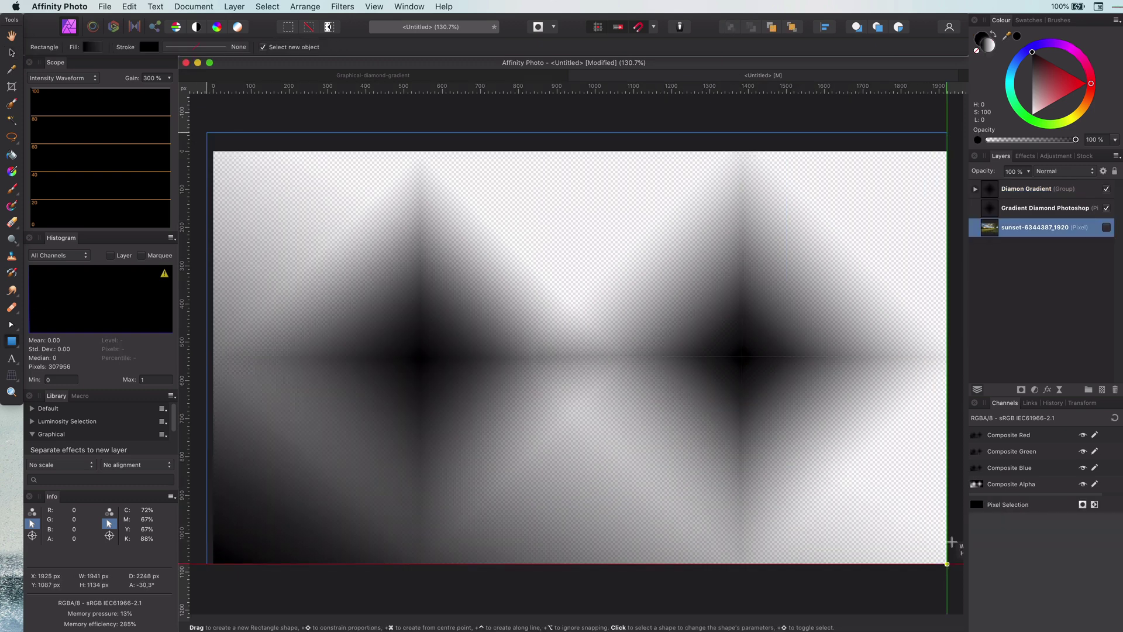
{"action": "left_click", "coordinate": [1088, 83]}
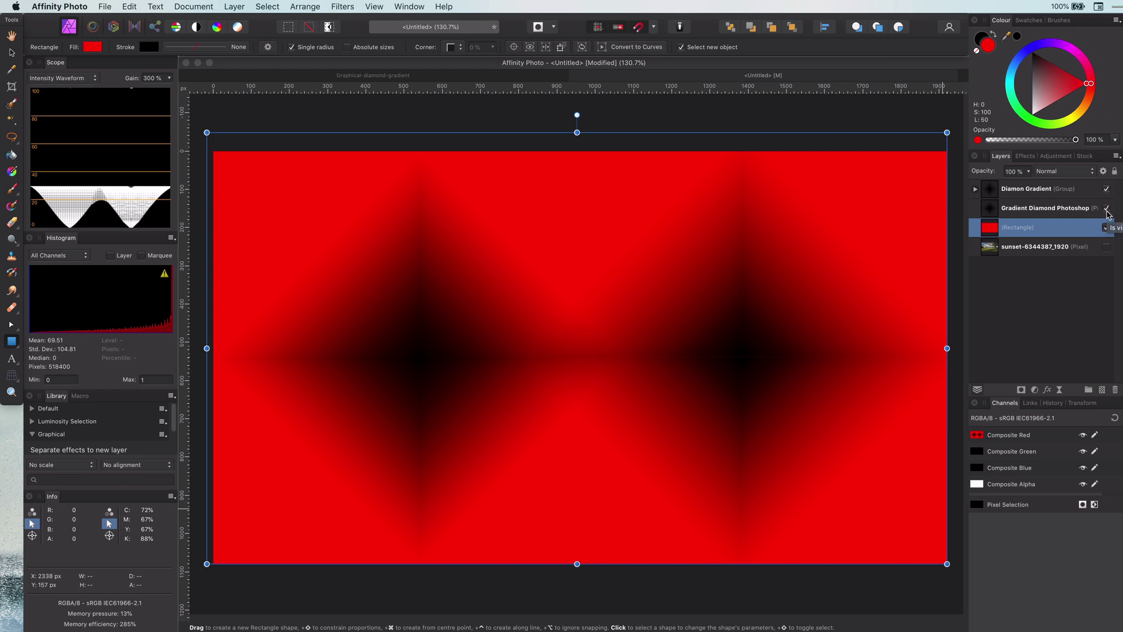
{"action": "left_click", "coordinate": [1106, 209]}
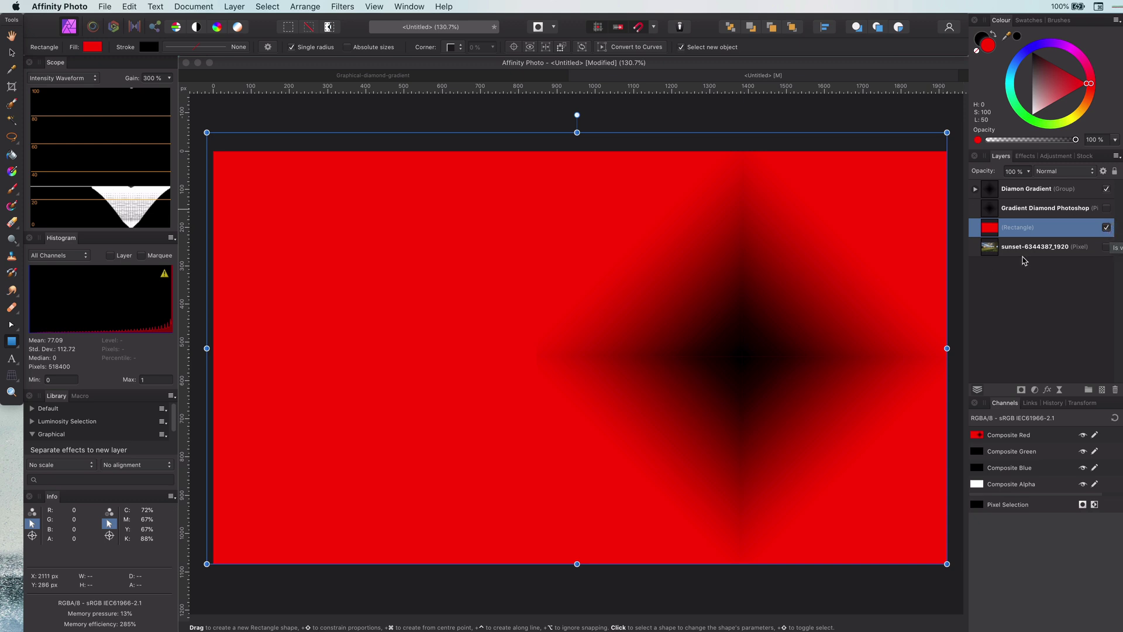
{"action": "left_click", "coordinate": [1106, 227]}
- Unhide the sunset layer, drag the Diamon Gradient group left onto the sun, and blend it with Screen
{"action": "left_click", "coordinate": [1106, 246]}
{"action": "key", "text": "v"}
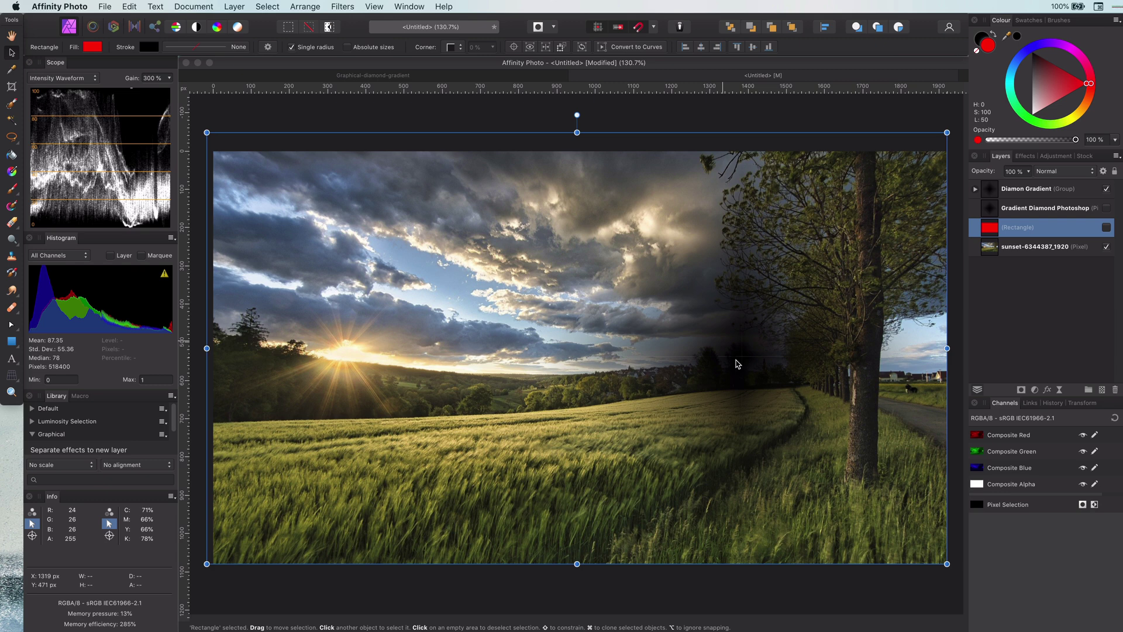
{"action": "left_click", "coordinate": [738, 366]}
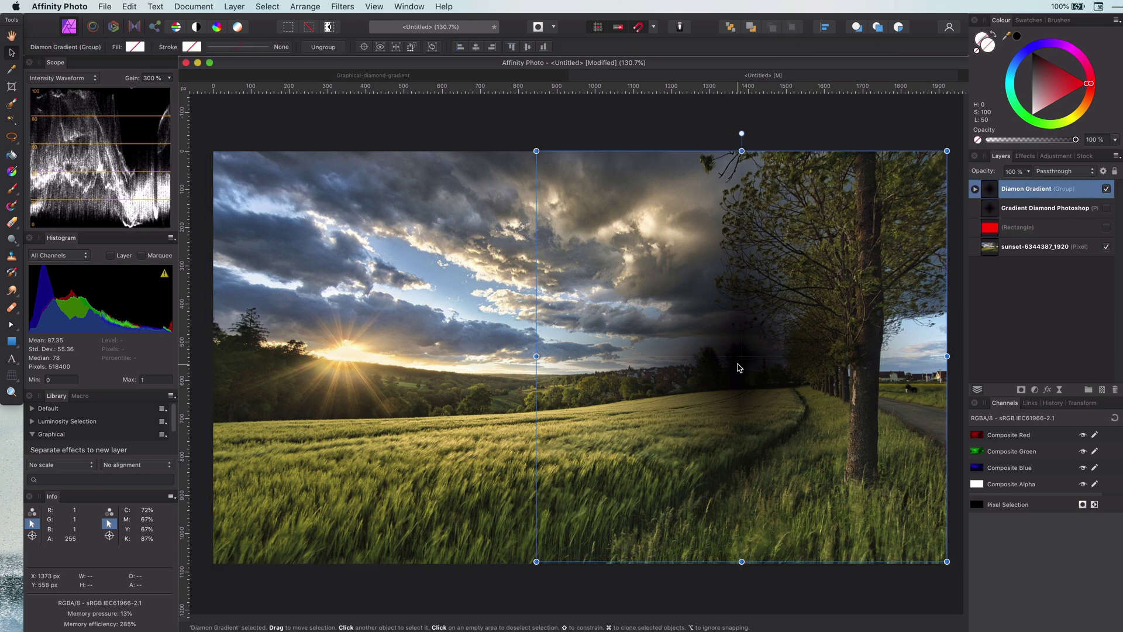
{"action": "left_click_drag", "start_coordinate": [742, 372], "coordinate": [355, 373]}
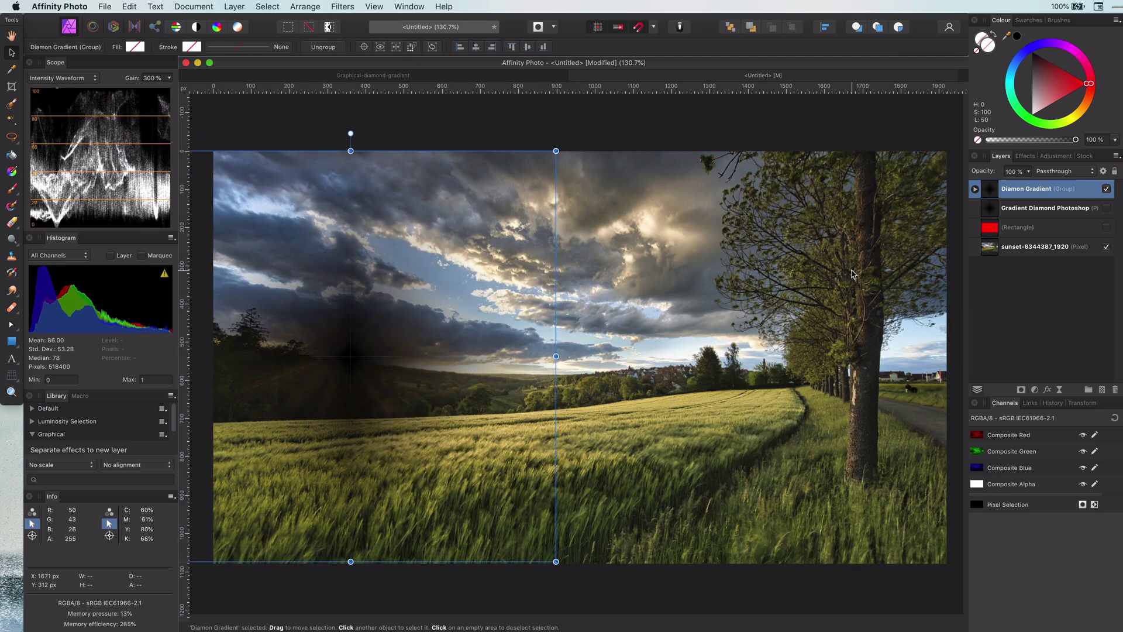
{"action": "left_click", "coordinate": [1065, 172]}
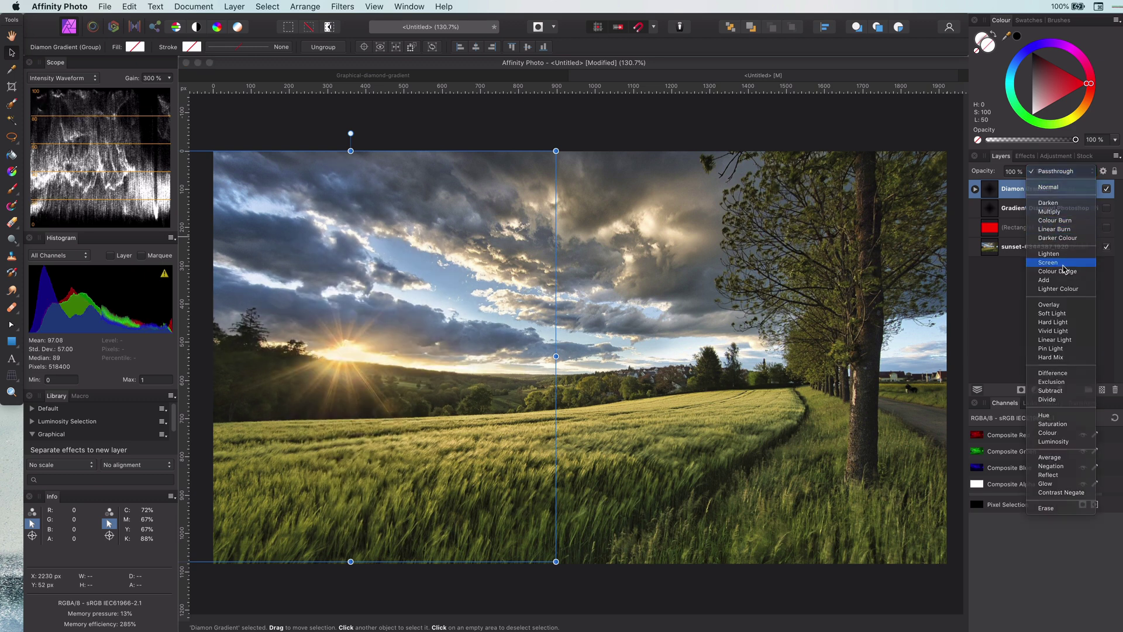
{"action": "left_click", "coordinate": [1065, 269]}
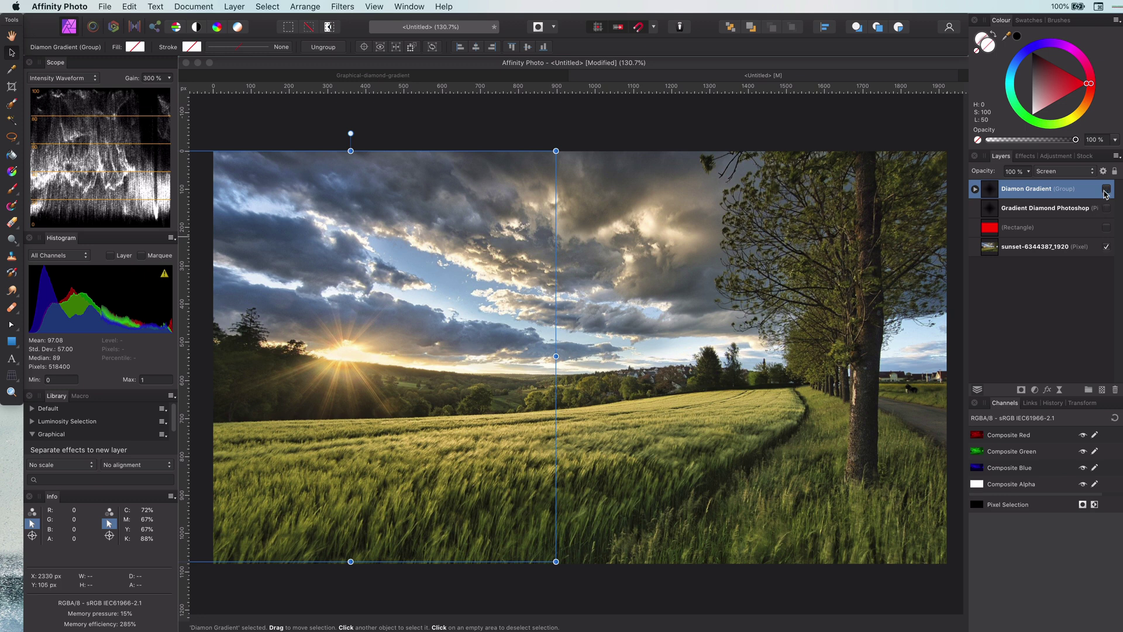
- Add a Recolour adjustment to the group's first rectangle: hue 58°, saturation 100%, lightness 0%
{"action": "left_click", "coordinate": [975, 189]}
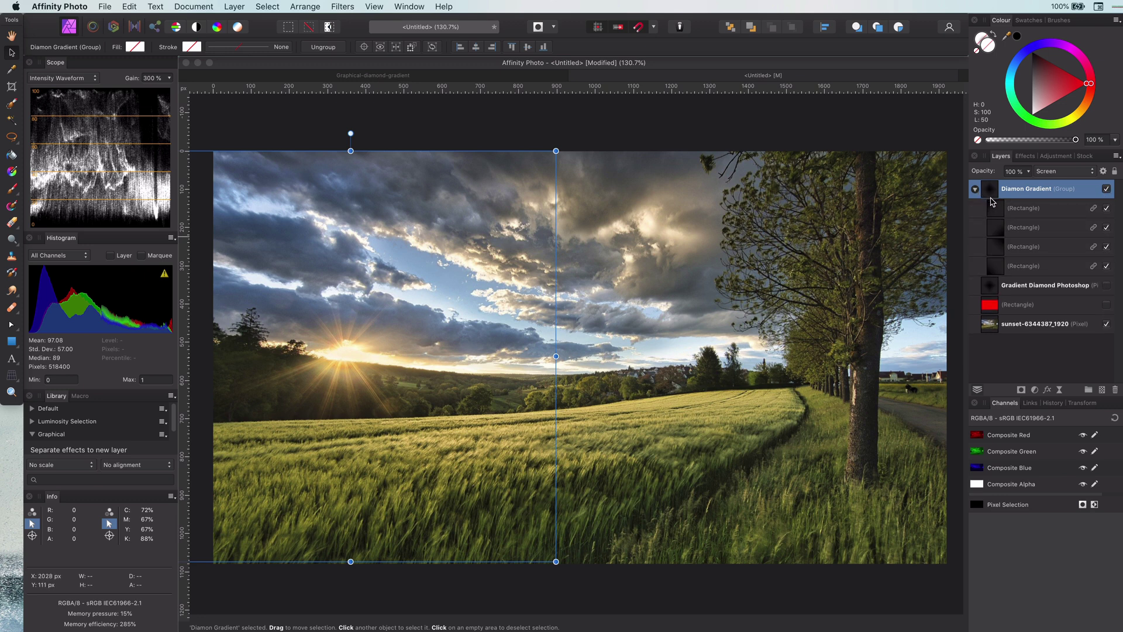
{"action": "left_click", "coordinate": [999, 209]}
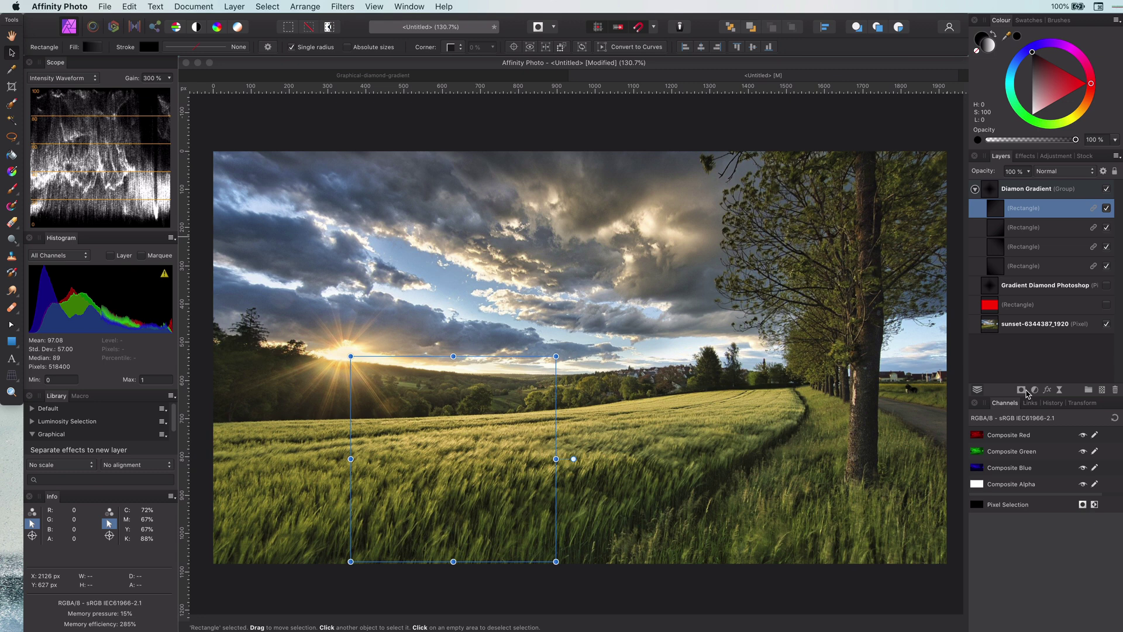
{"action": "left_click", "coordinate": [1032, 390]}
{"action": "left_click", "coordinate": [1070, 425]}
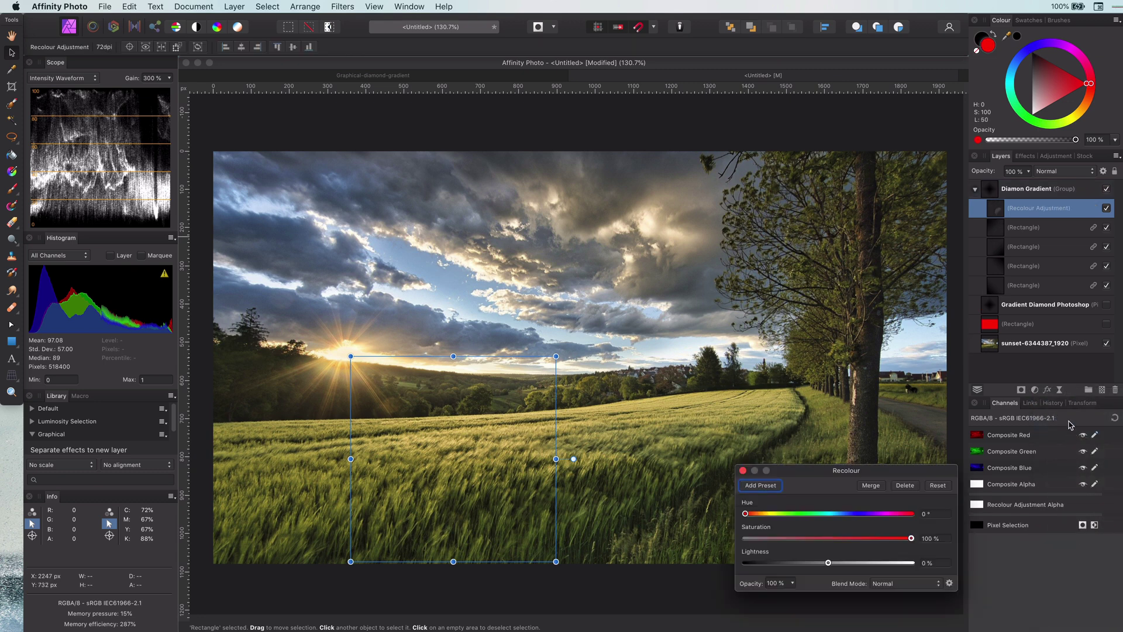
{"action": "left_click_drag", "start_coordinate": [744, 514], "coordinate": [772, 515]}
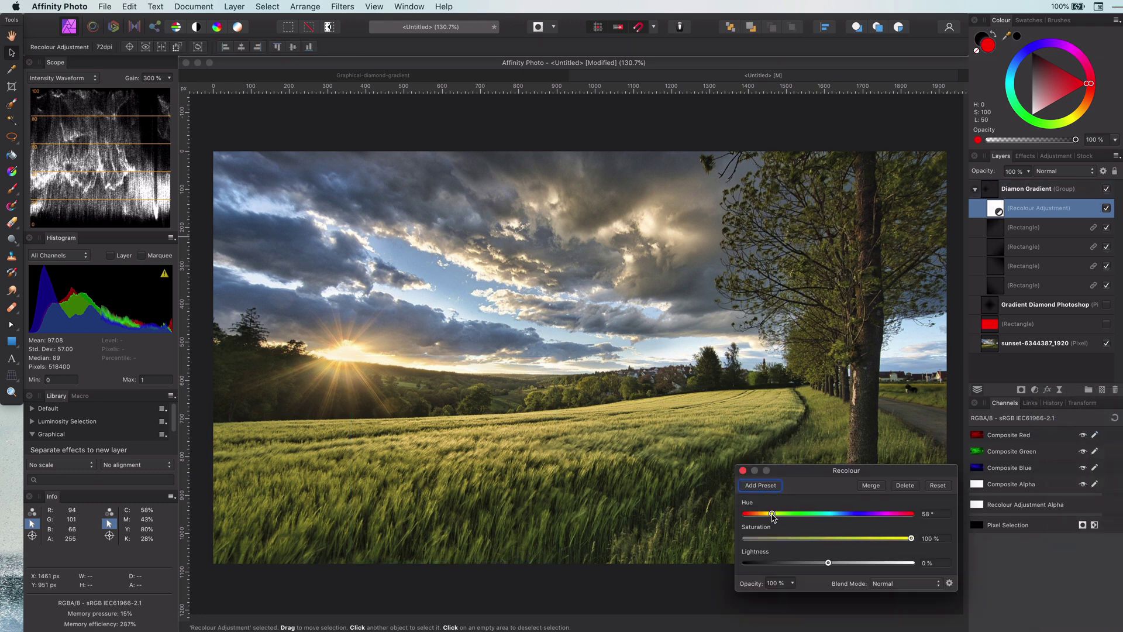
{"action": "left_click", "coordinate": [743, 471]}
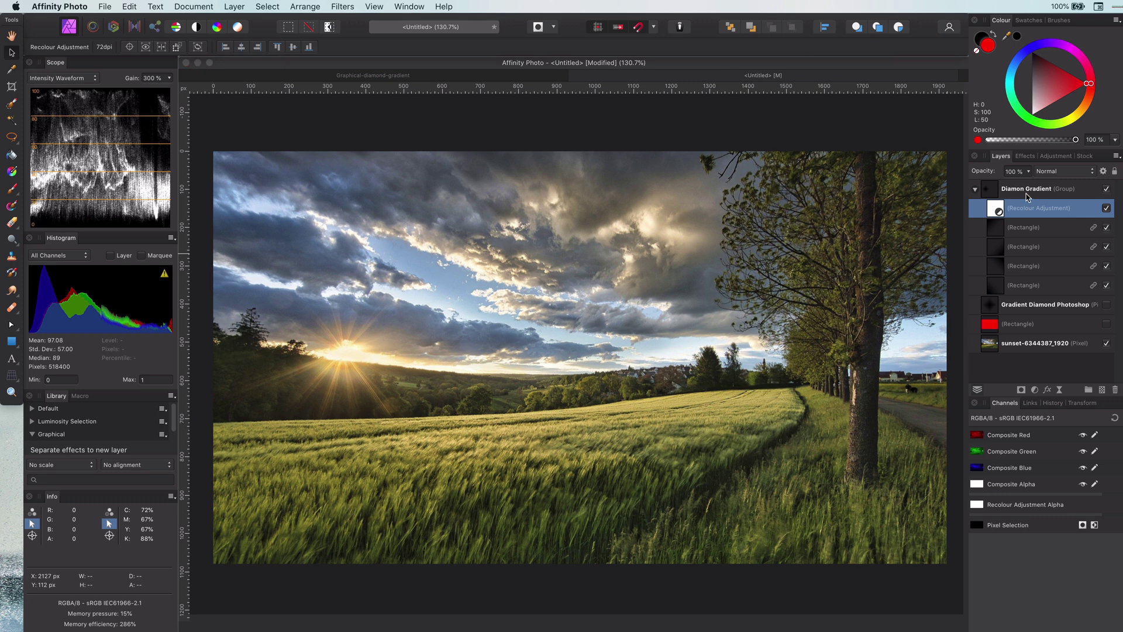
- Set the Diamon Gradient group's blend mode back to Normal and hide the sunset photo
{"action": "left_click", "coordinate": [1053, 200]}
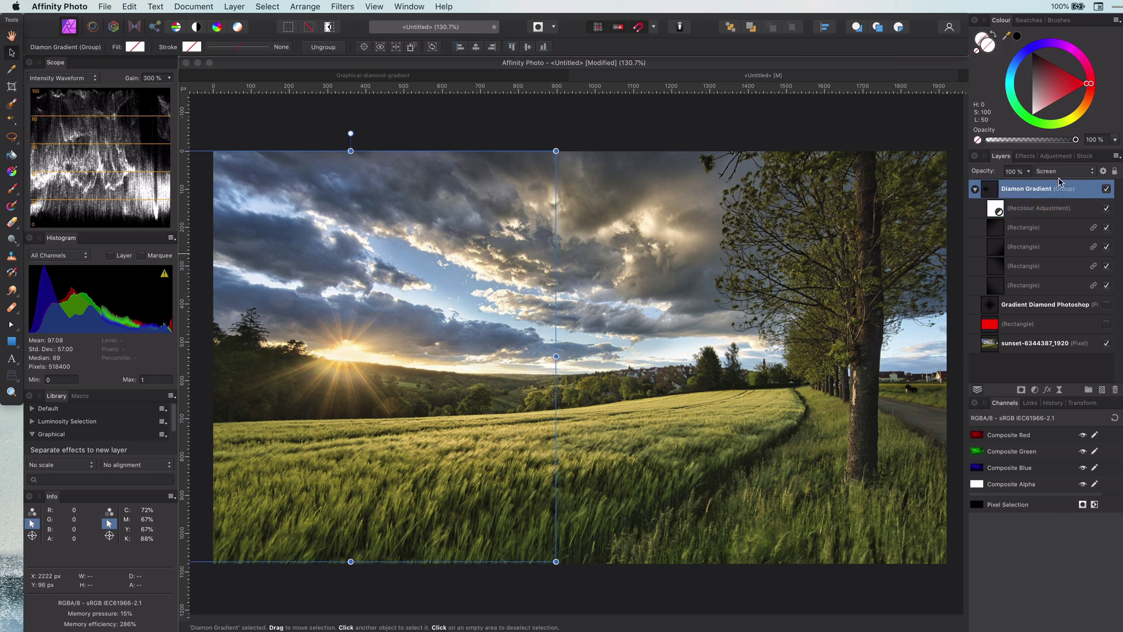
{"action": "left_click", "coordinate": [1062, 171]}
{"action": "left_click", "coordinate": [1060, 96]}
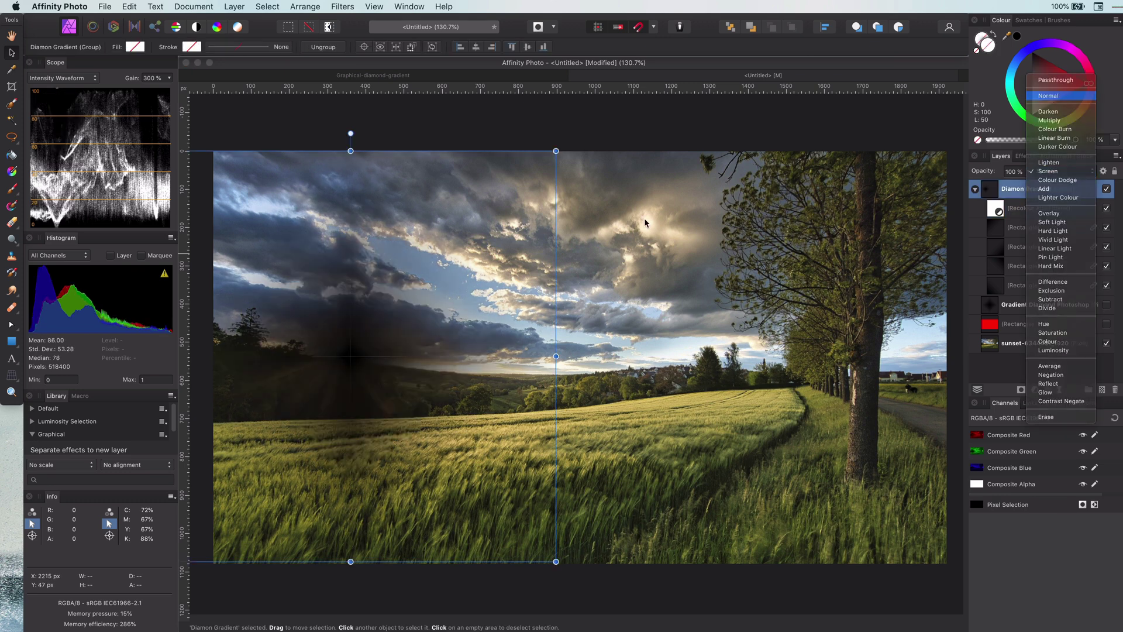
{"action": "left_click", "coordinate": [1106, 342]}
- Add a Curves adjustment, raising the dark end and lowering the bright end to about half
{"action": "left_click", "coordinate": [1006, 210]}
{"action": "left_click", "coordinate": [1004, 228]}
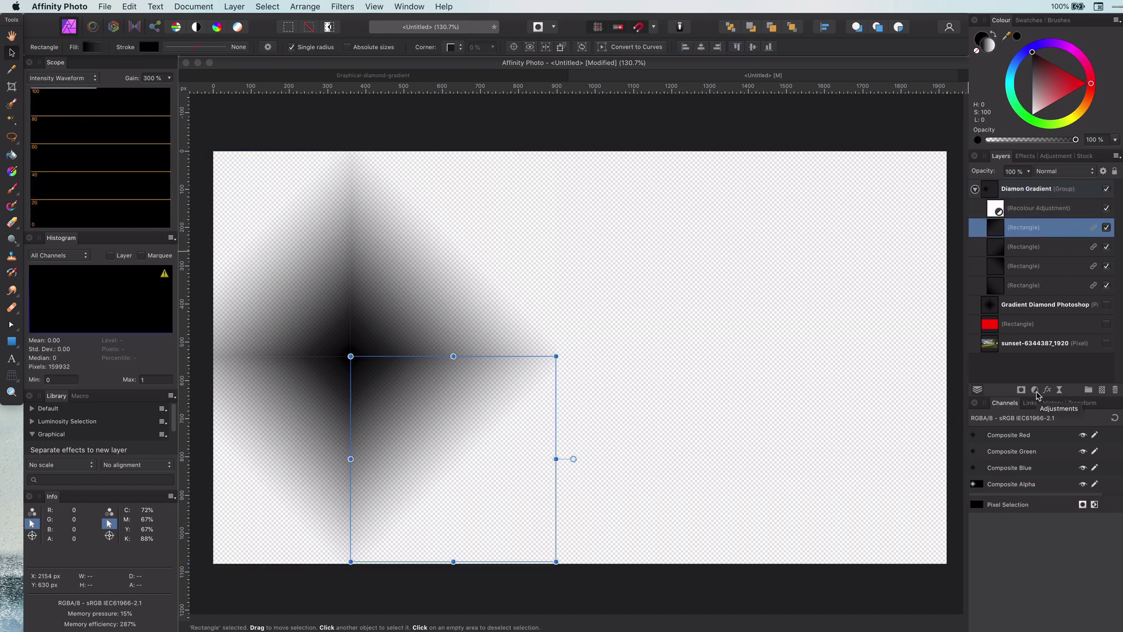
{"action": "left_click", "coordinate": [1034, 390]}
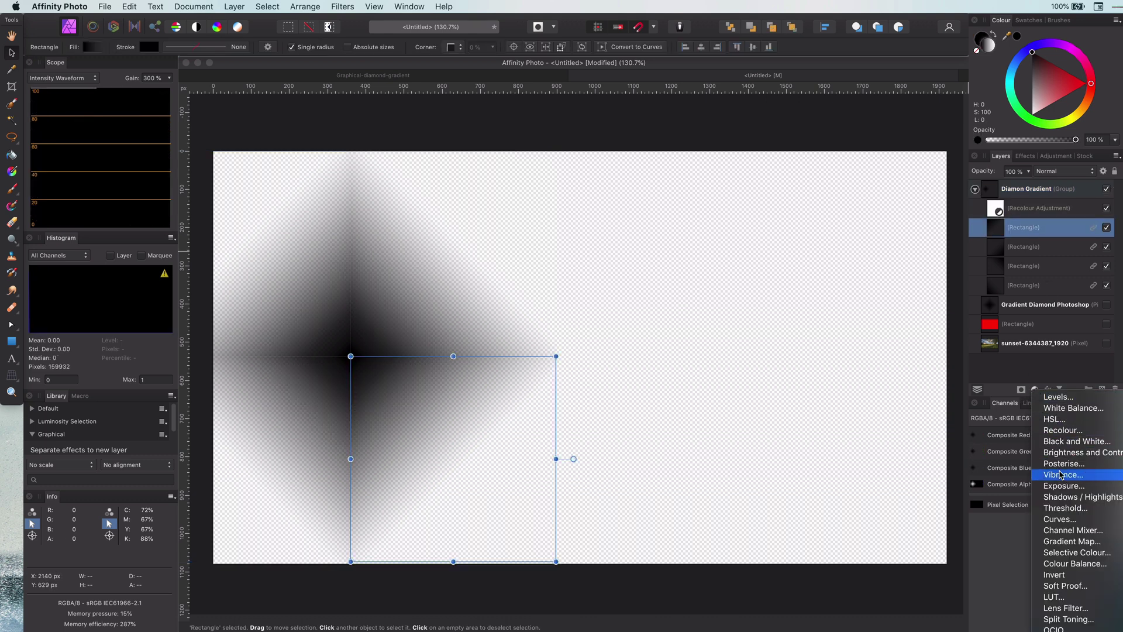
{"action": "left_click", "coordinate": [1060, 519]}
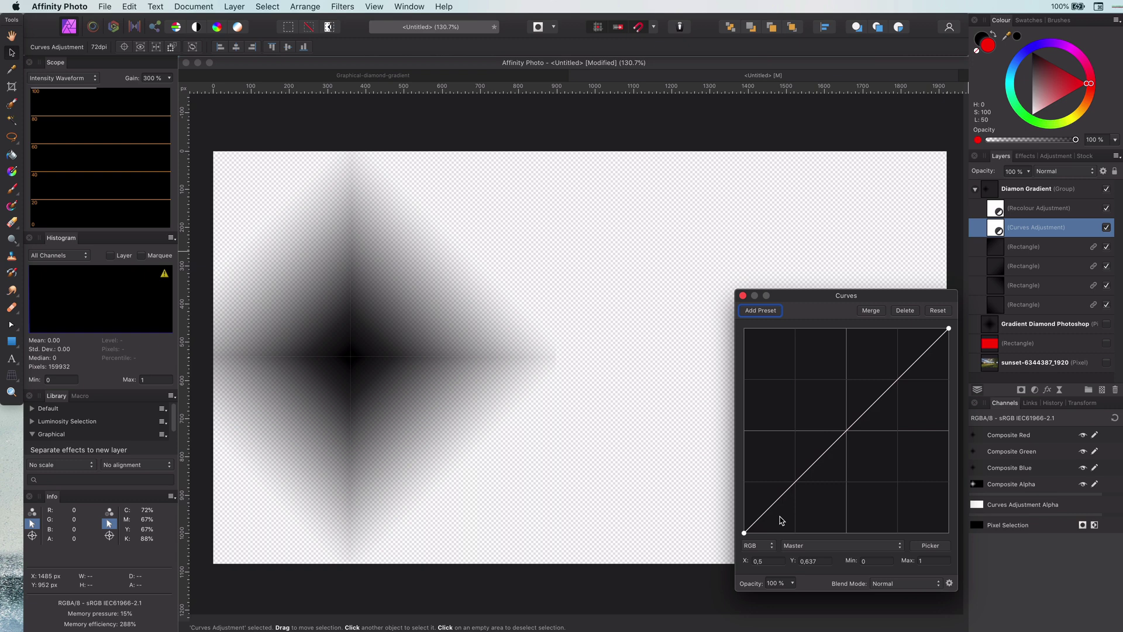
{"action": "left_click_drag", "start_coordinate": [744, 532], "coordinate": [744, 430]}
{"action": "left_click", "coordinate": [1106, 208]}
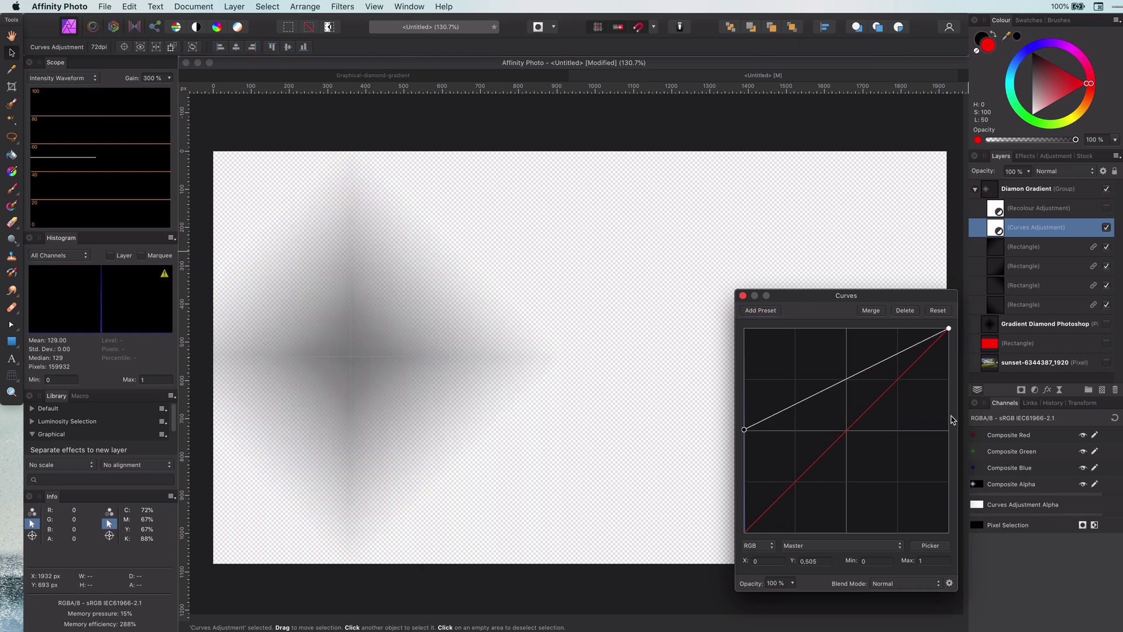
{"action": "left_click_drag", "start_coordinate": [949, 329], "coordinate": [953, 433]}
{"action": "left_click", "coordinate": [1106, 208]}
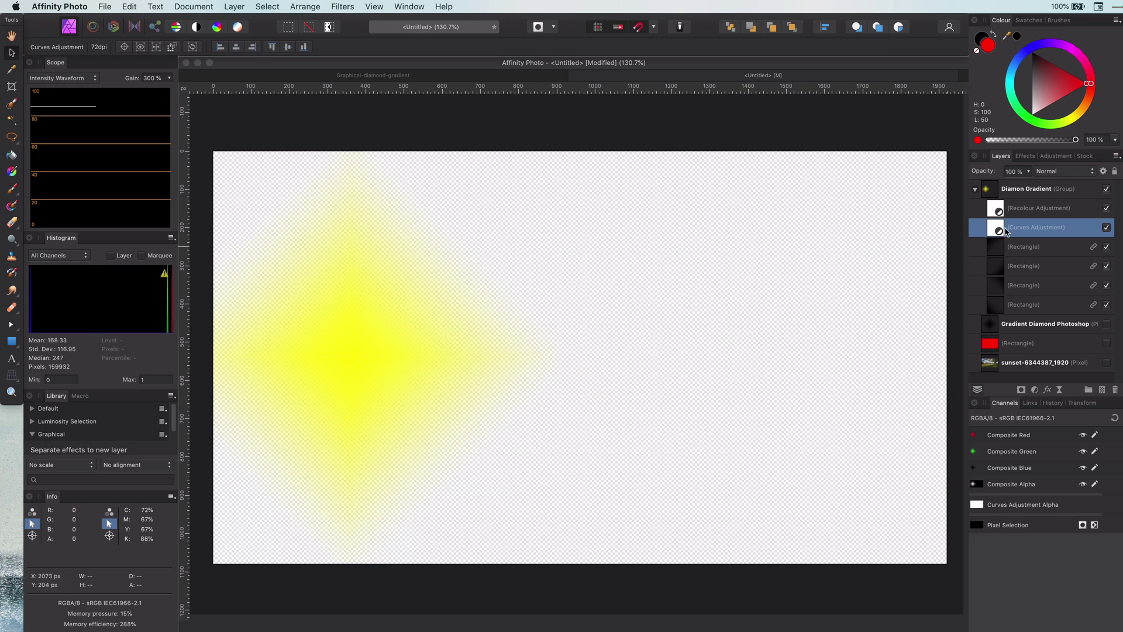
- Shift the Recolour hue to orange and show the sunset photo again
{"action": "double_click", "coordinate": [994, 208]}
{"action": "mouse_move", "coordinate": [772, 513]}
{"action": "left_mouse_down"}
{"action": "mouse_move", "coordinate": [799, 513]}
{"action": "mouse_move", "coordinate": [746, 514]}
{"action": "mouse_move", "coordinate": [755, 515]}
{"action": "left_mouse_up"}
{"action": "mouse_move", "coordinate": [829, 563]}
{"action": "left_mouse_down"}
{"action": "mouse_move", "coordinate": [863, 563]}
{"action": "mouse_move", "coordinate": [828, 563]}
{"action": "left_mouse_up"}
{"action": "left_click_drag", "start_coordinate": [756, 513], "coordinate": [766, 513]}
{"action": "left_click", "coordinate": [743, 470]}
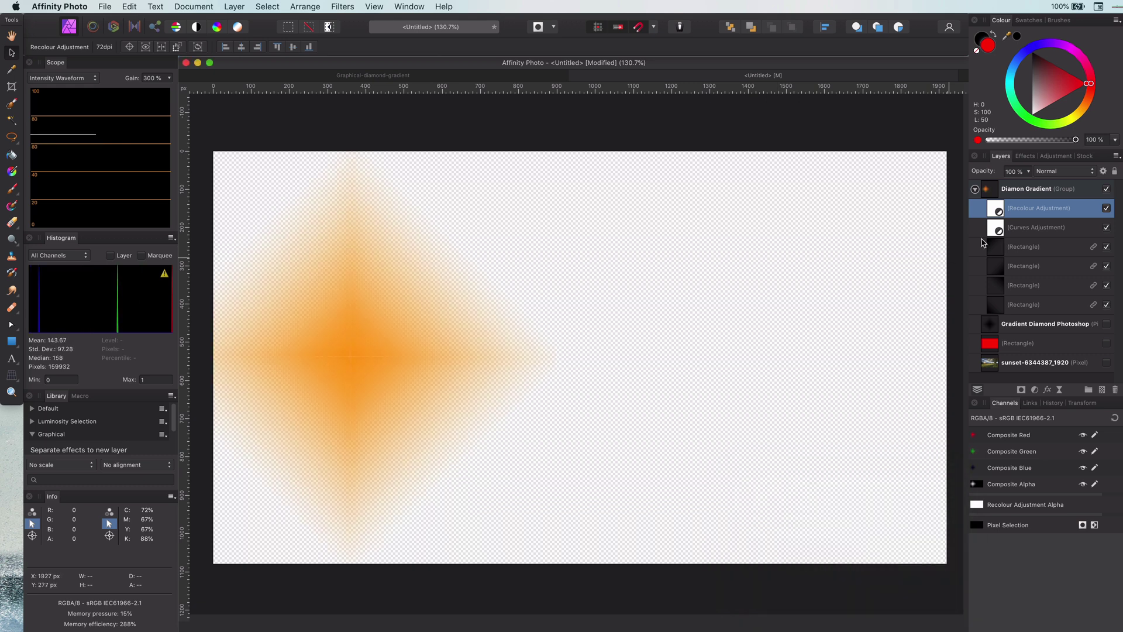
{"action": "left_click", "coordinate": [1106, 363]}
- Blend the Diamond Gradient group in Overlay (after trying Screen) and drag its Underlying Composition node to 0%
{"action": "left_click", "coordinate": [1055, 182]}
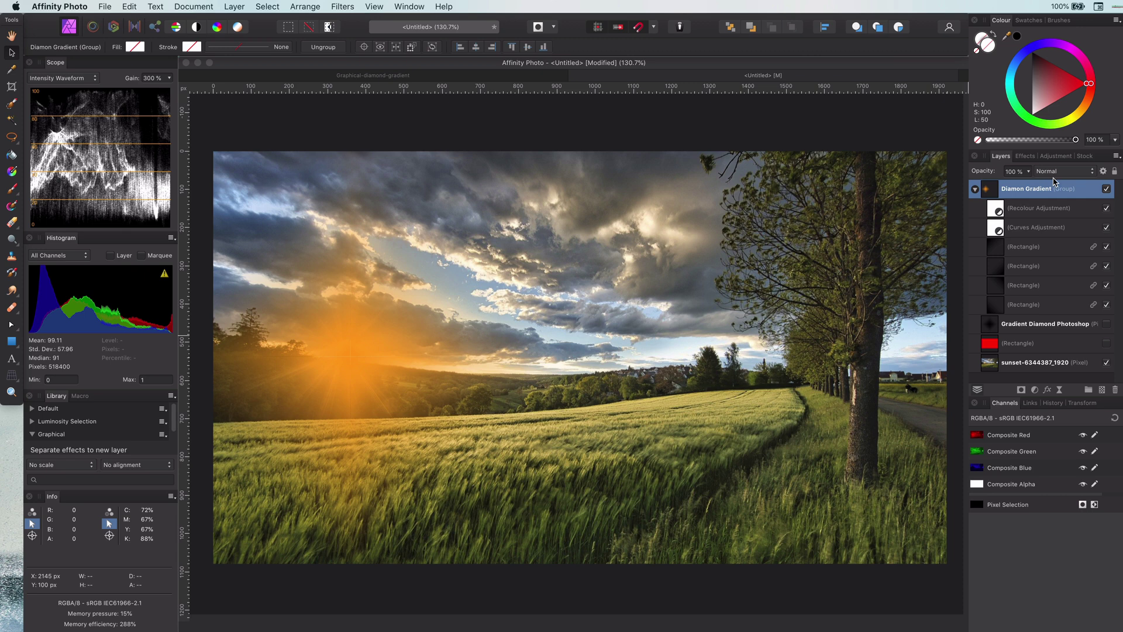
{"action": "left_click", "coordinate": [1062, 171]}
{"action": "left_click", "coordinate": [1053, 240]}
{"action": "left_click", "coordinate": [1106, 188]}
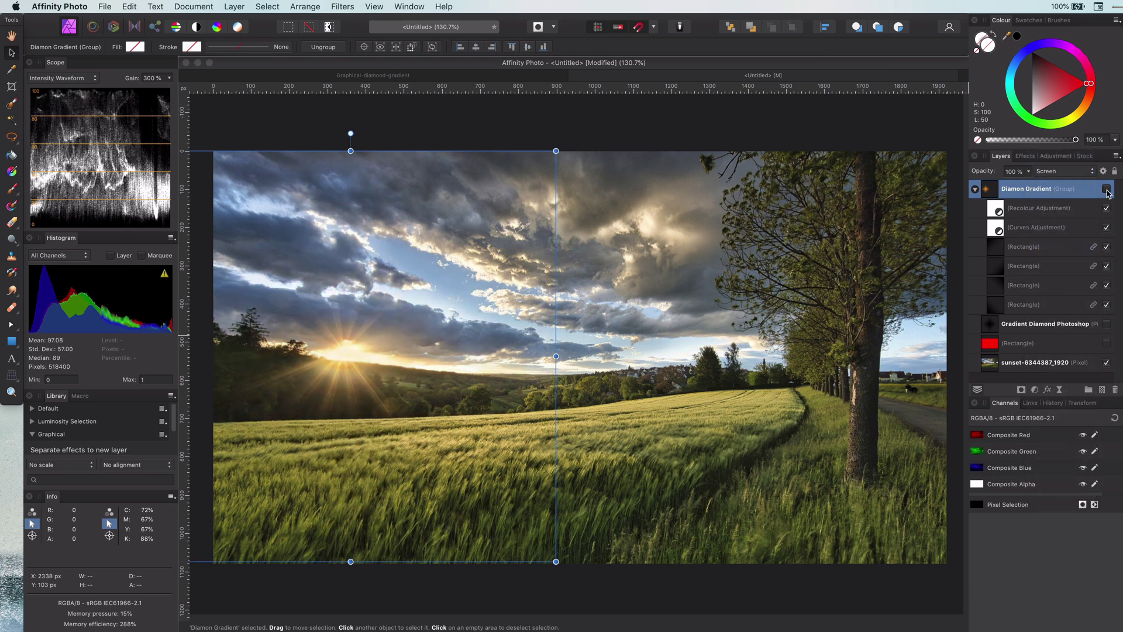
{"action": "left_click", "coordinate": [1106, 189]}
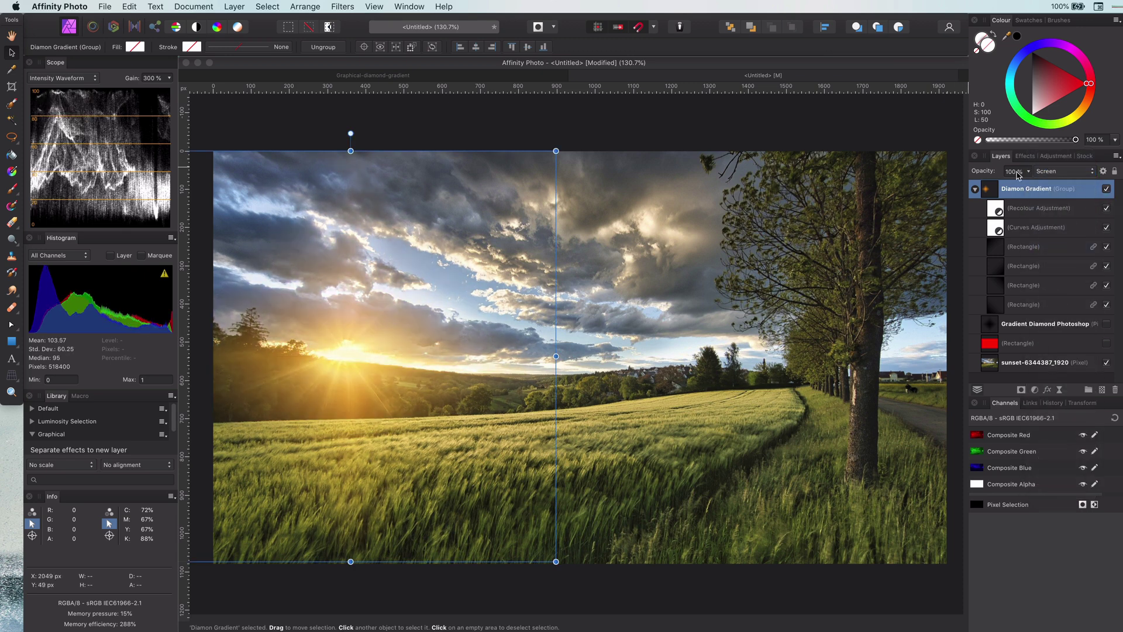
{"action": "left_click", "coordinate": [1062, 170]}
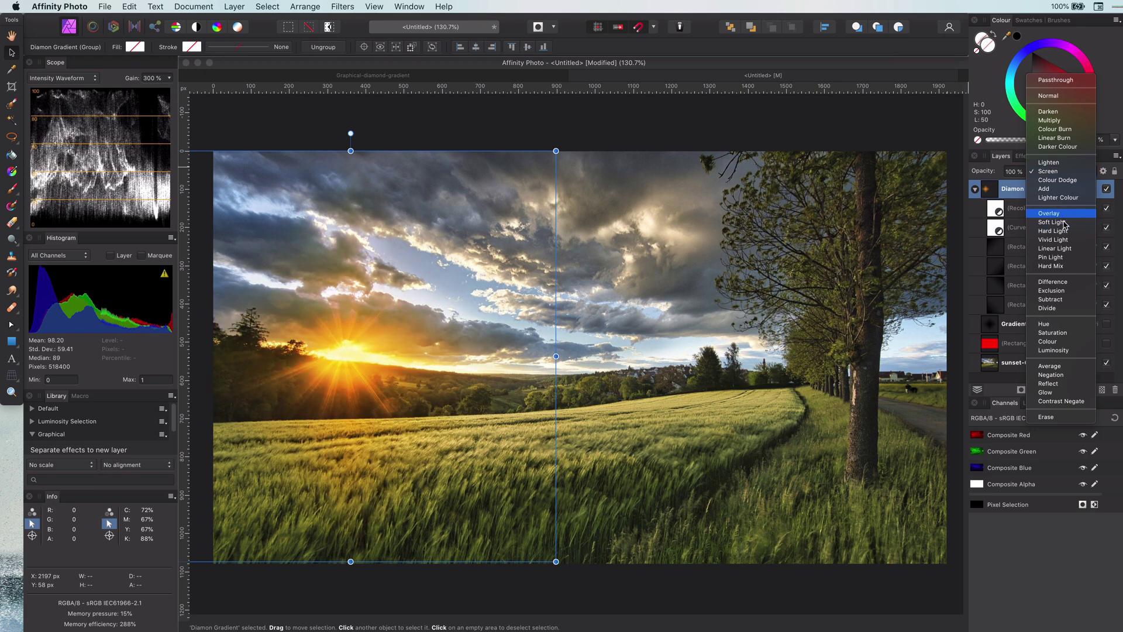
{"action": "left_click", "coordinate": [1063, 214]}
{"action": "left_click", "coordinate": [1103, 171]}
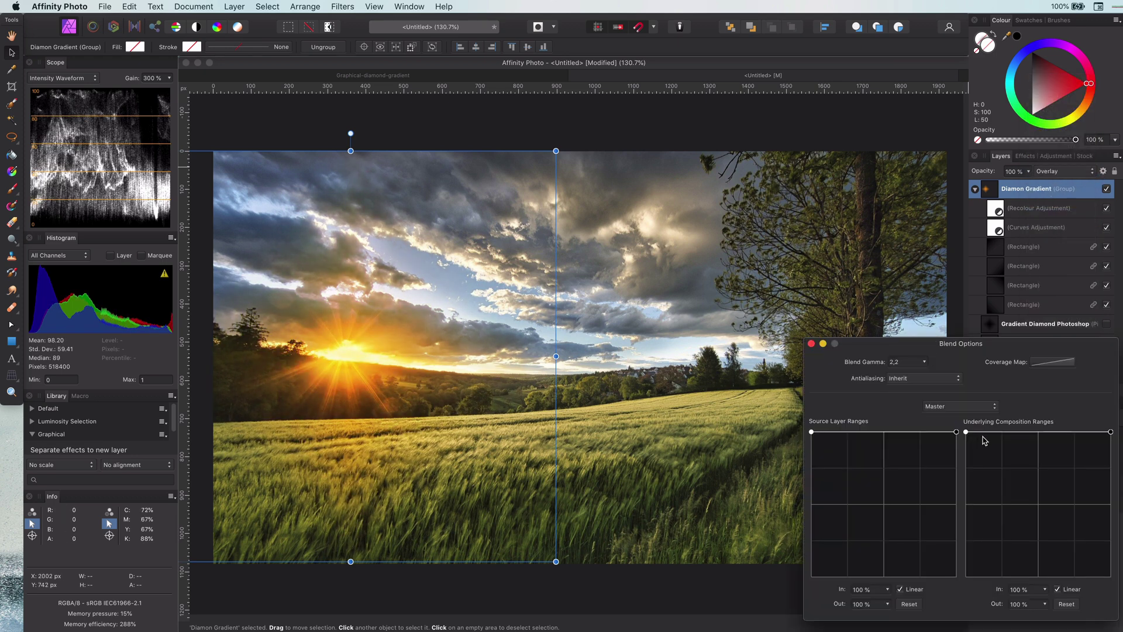
{"action": "left_click_drag", "start_coordinate": [967, 435], "coordinate": [966, 577]}
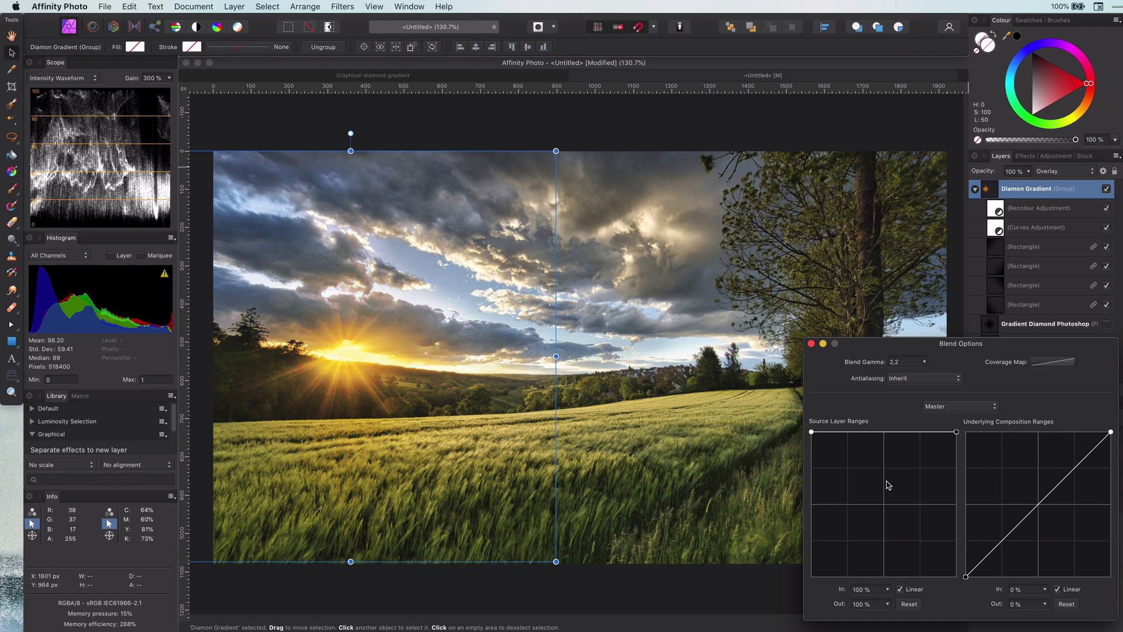
- Close Blend Options, toggle the gradient group's visibility to compare, and collapse the group
{"action": "left_click", "coordinate": [811, 343]}
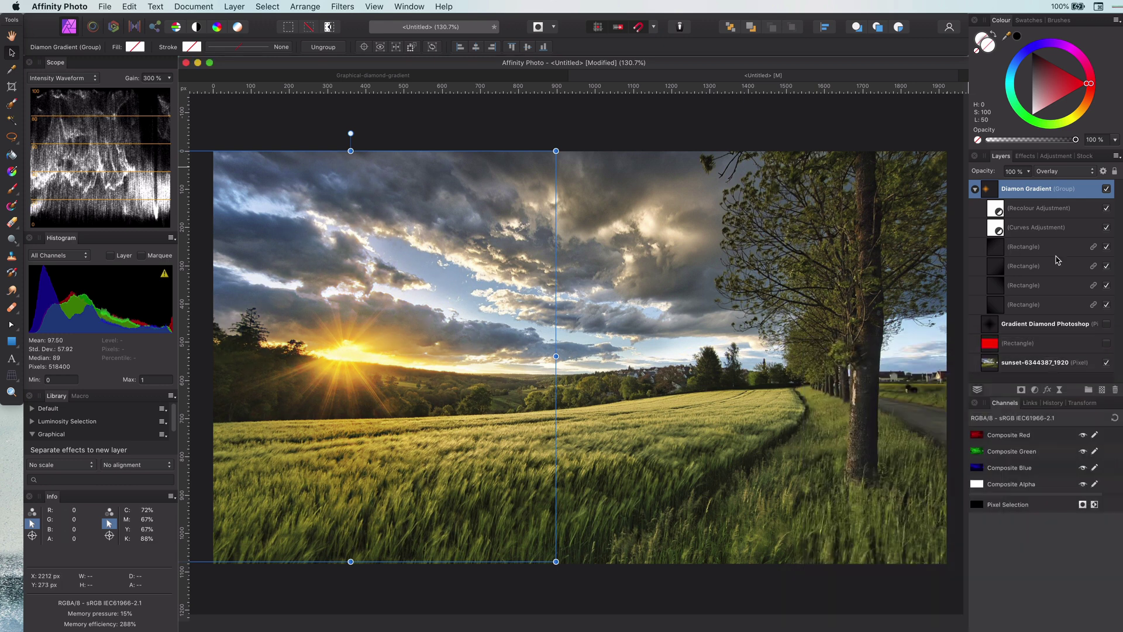
{"action": "left_click", "coordinate": [1106, 193]}
{"action": "left_click", "coordinate": [1107, 193]}
{"action": "left_click", "coordinate": [1106, 192]}
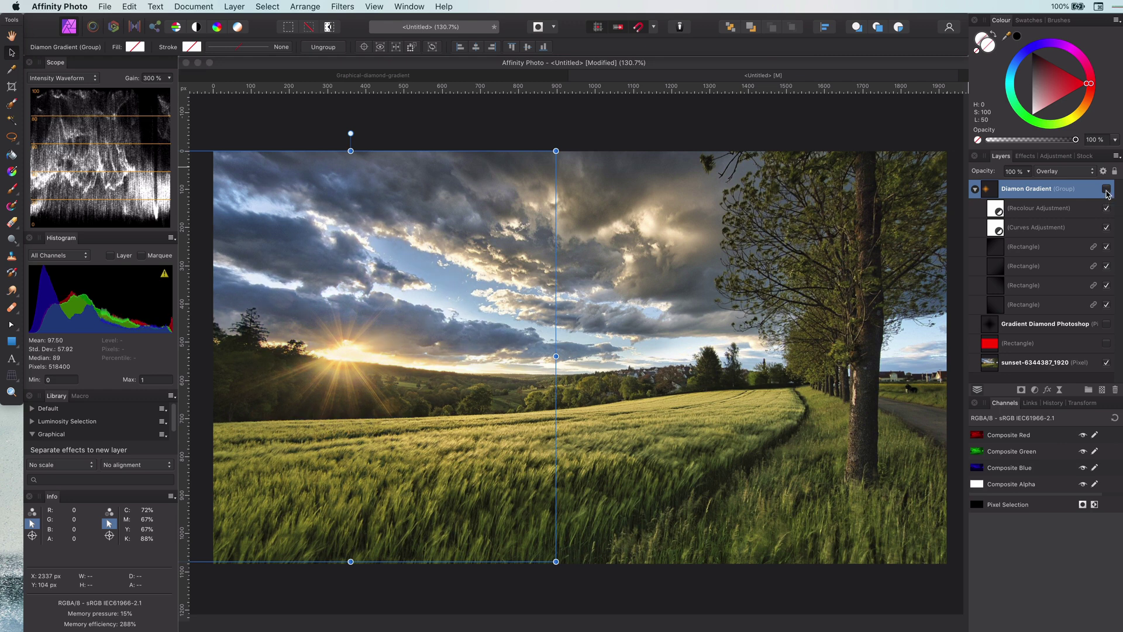
{"action": "left_click", "coordinate": [975, 190]}
{"action": "left_click", "coordinate": [1106, 188]}
- Duplicate the gradient group with Cmd+J, hide the original, and set the copy to Normal blending
{"action": "key", "text": "super+j"}
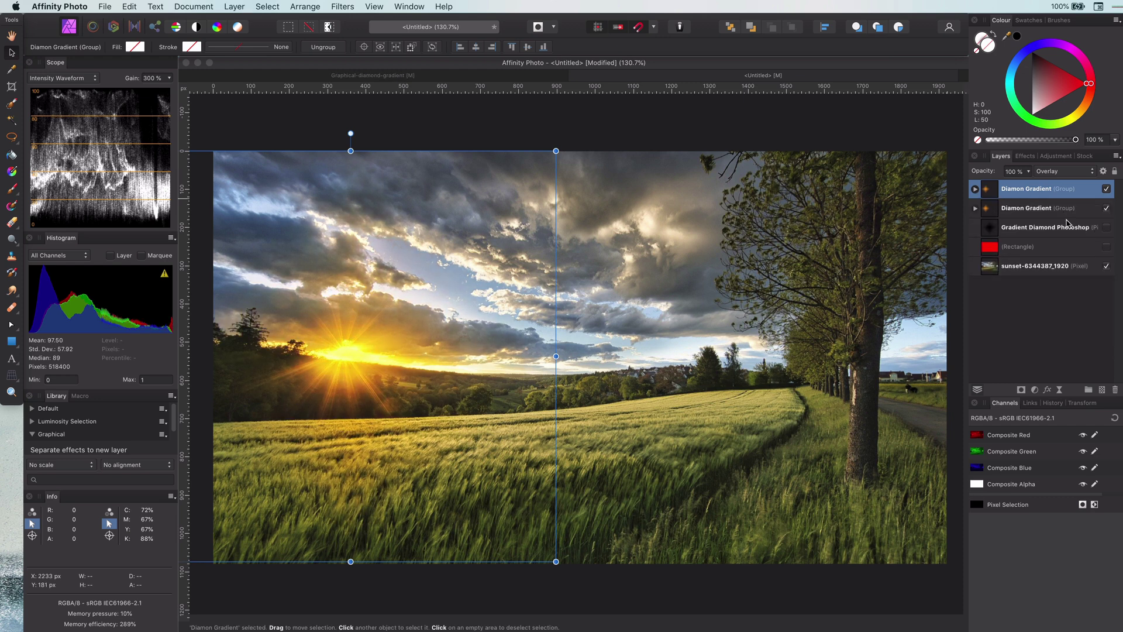
{"action": "left_click", "coordinate": [1106, 208]}
{"action": "left_click", "coordinate": [1063, 172]}
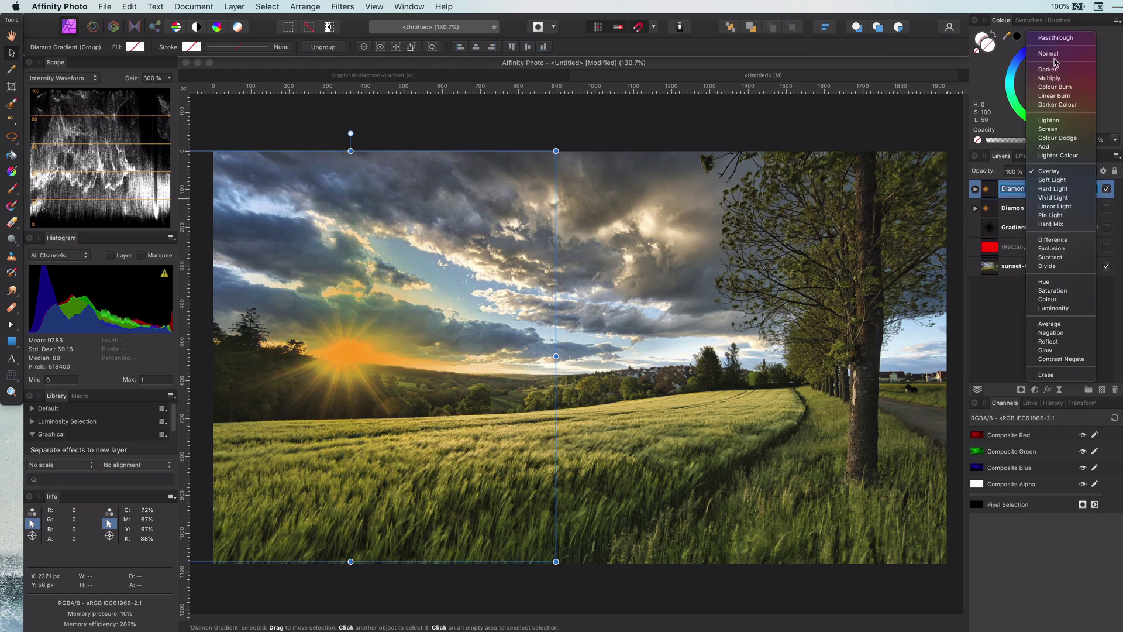
{"action": "left_click", "coordinate": [1059, 58]}
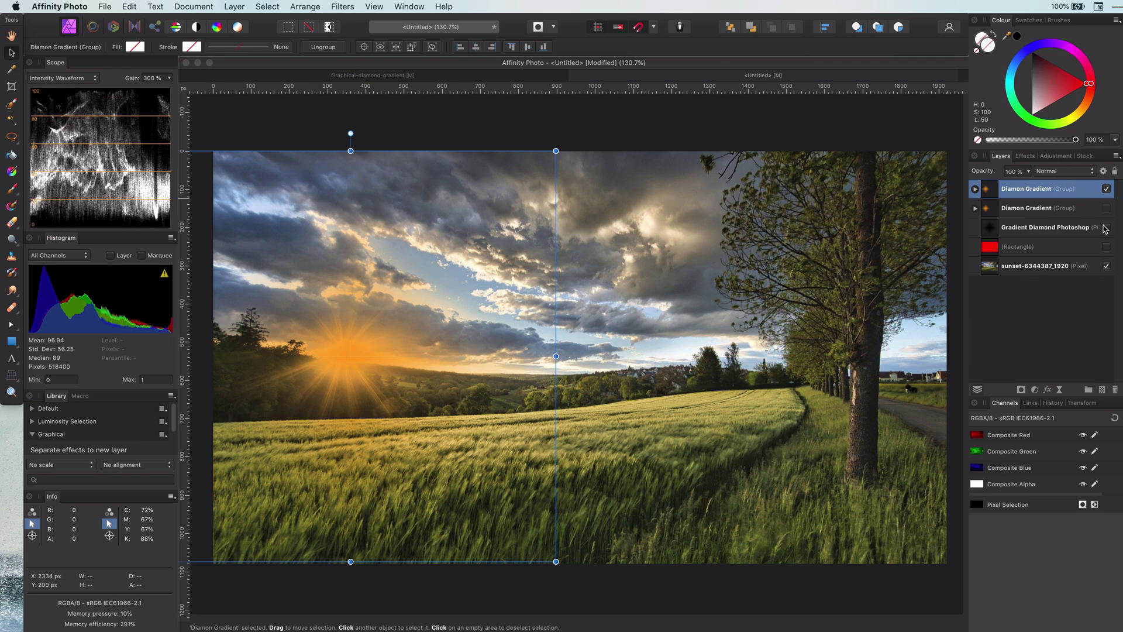
- Expand the copy, check its rectangle gradient and blend ranges, and select the fourth rectangle
{"action": "left_click", "coordinate": [975, 189]}
{"action": "left_click", "coordinate": [1021, 208]}
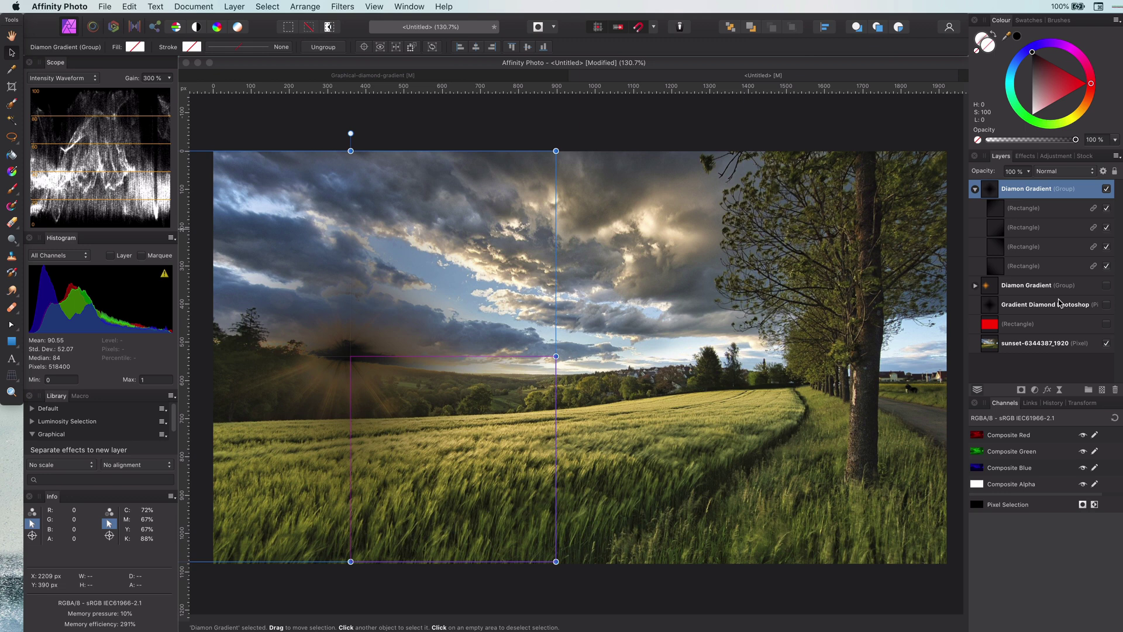
{"action": "key", "text": "g"}
{"action": "left_click", "coordinate": [1030, 189]}
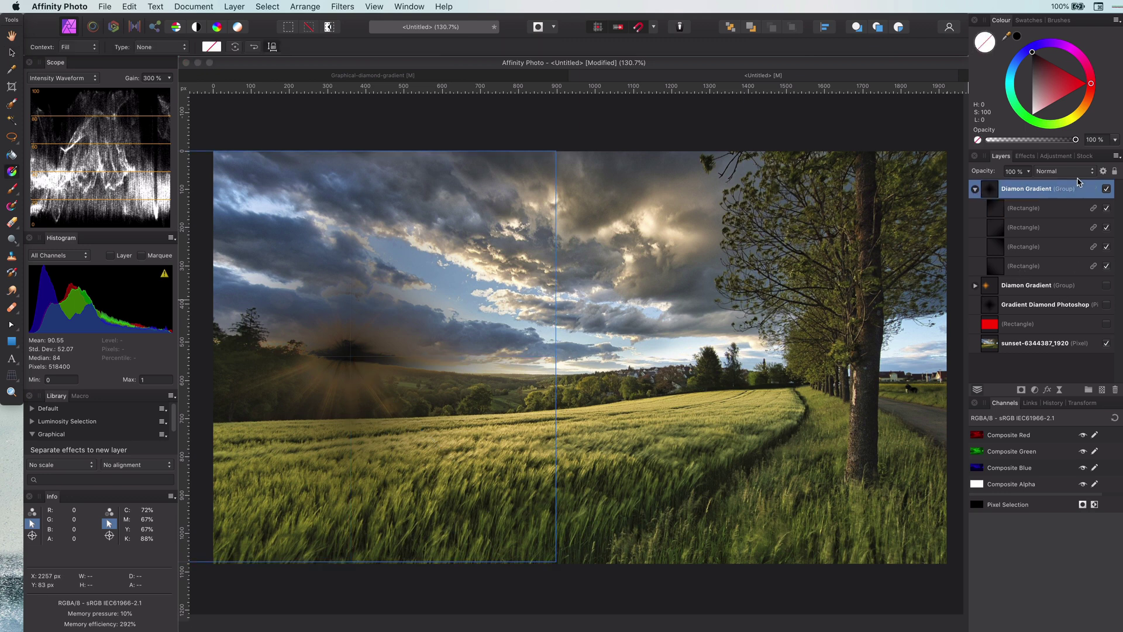
{"action": "left_click", "coordinate": [1103, 171]}
{"action": "left_click", "coordinate": [819, 331]}
{"action": "left_click", "coordinate": [1029, 265]}
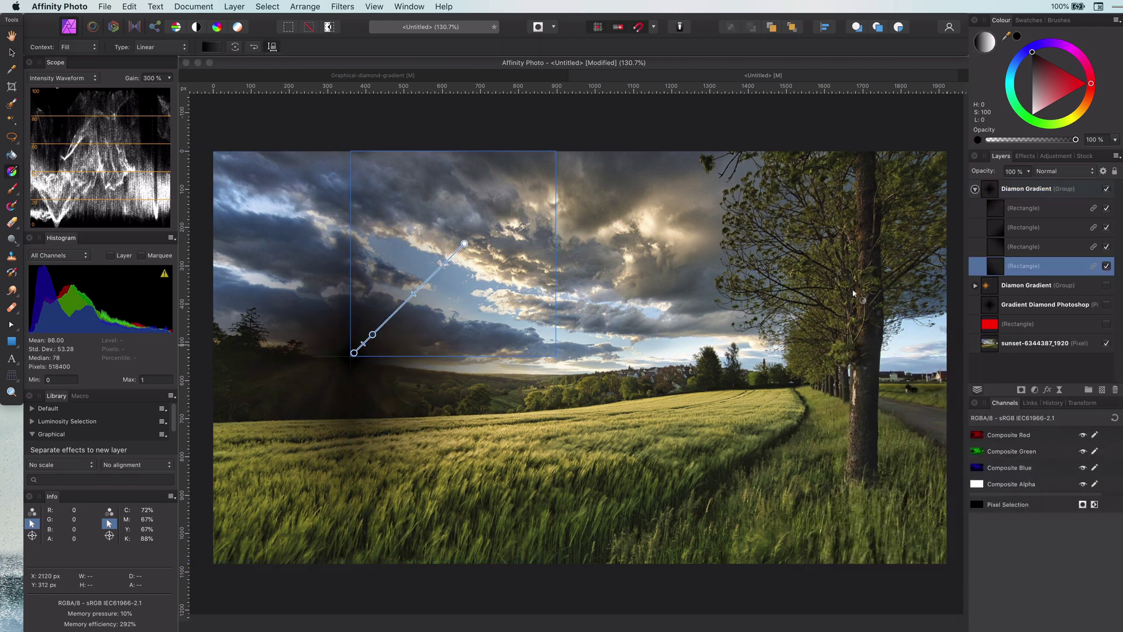
{"action": "left_click", "coordinate": [234, 7]}
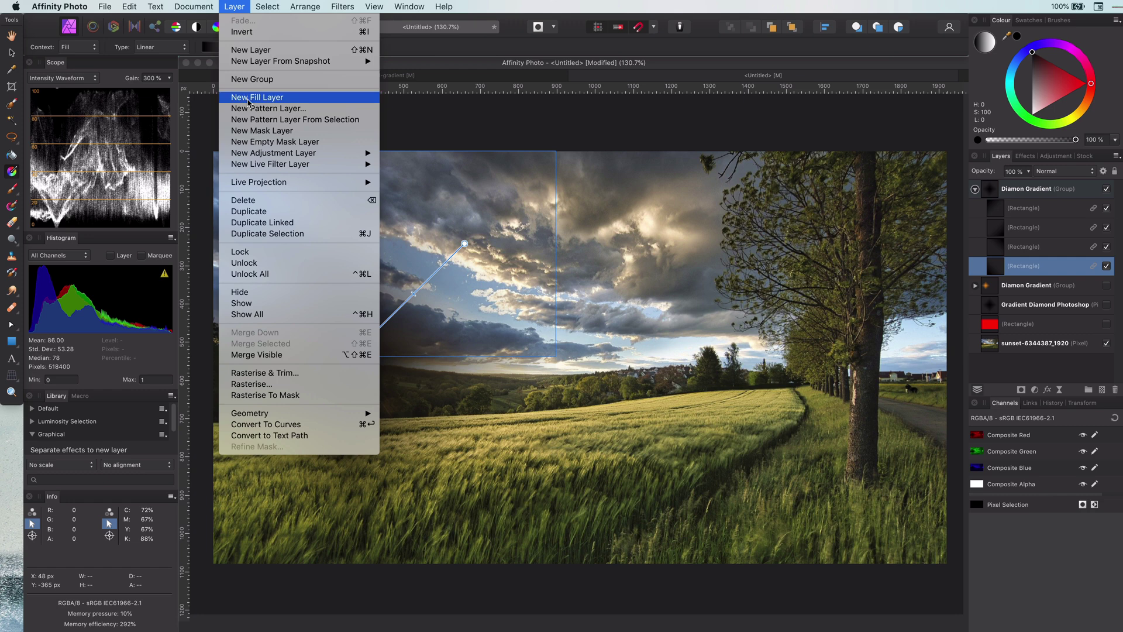
- Add a dark purple (H269 S100 L24) Fill layer and move it below the last rectangle
{"action": "left_click", "coordinate": [248, 99]}
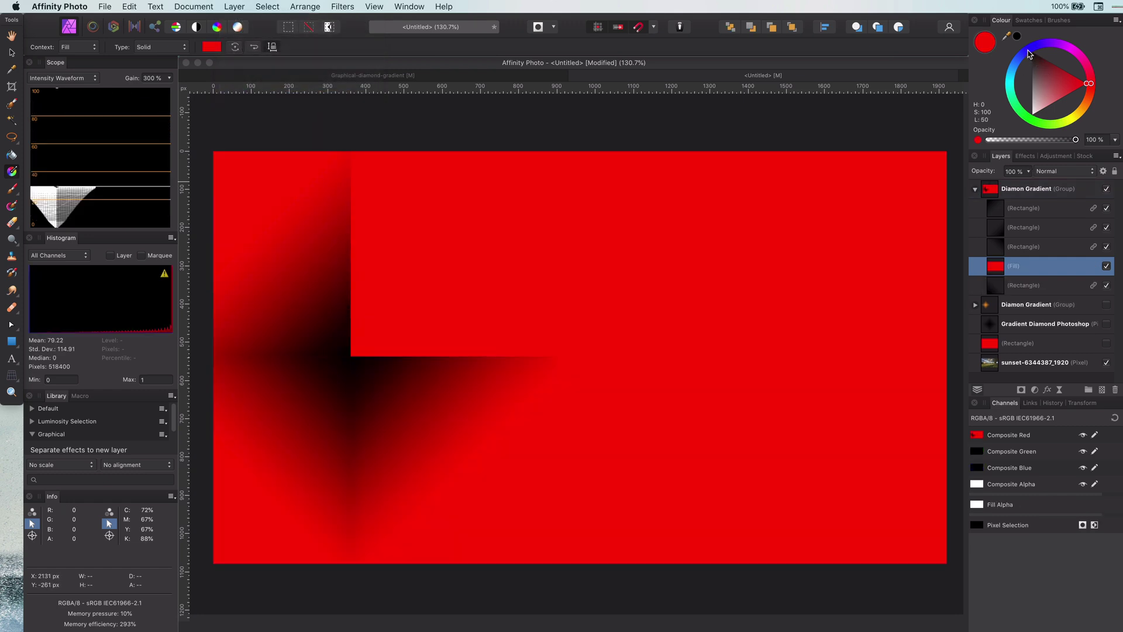
{"action": "left_click", "coordinate": [1030, 52]}
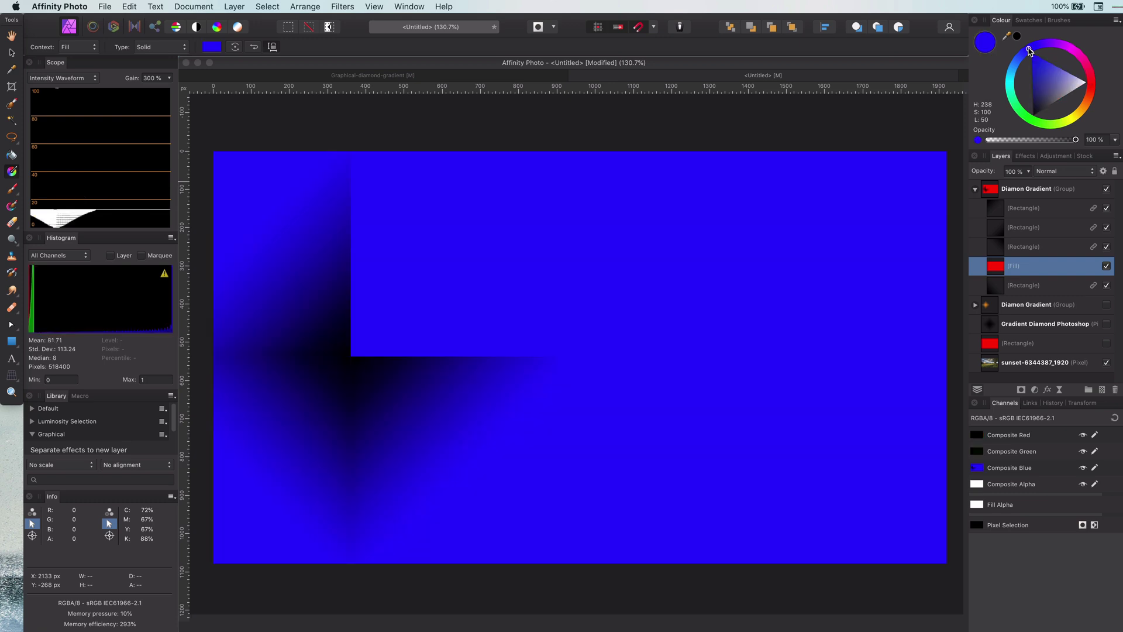
{"action": "left_click", "coordinate": [1031, 85]}
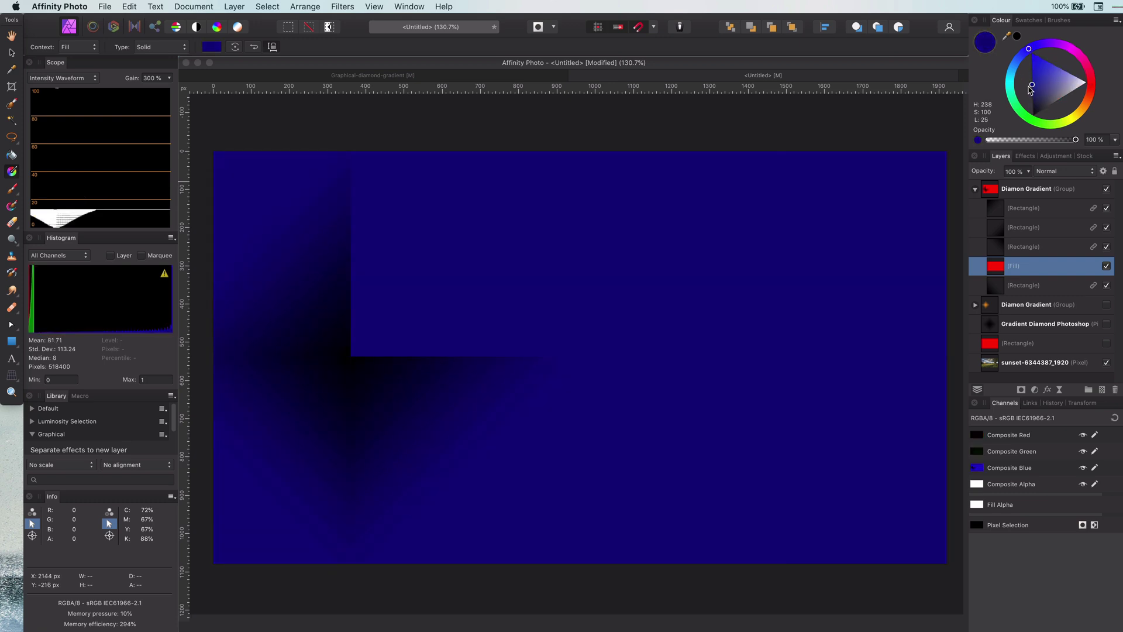
{"action": "left_click_drag", "start_coordinate": [1030, 51], "coordinate": [1050, 43]}
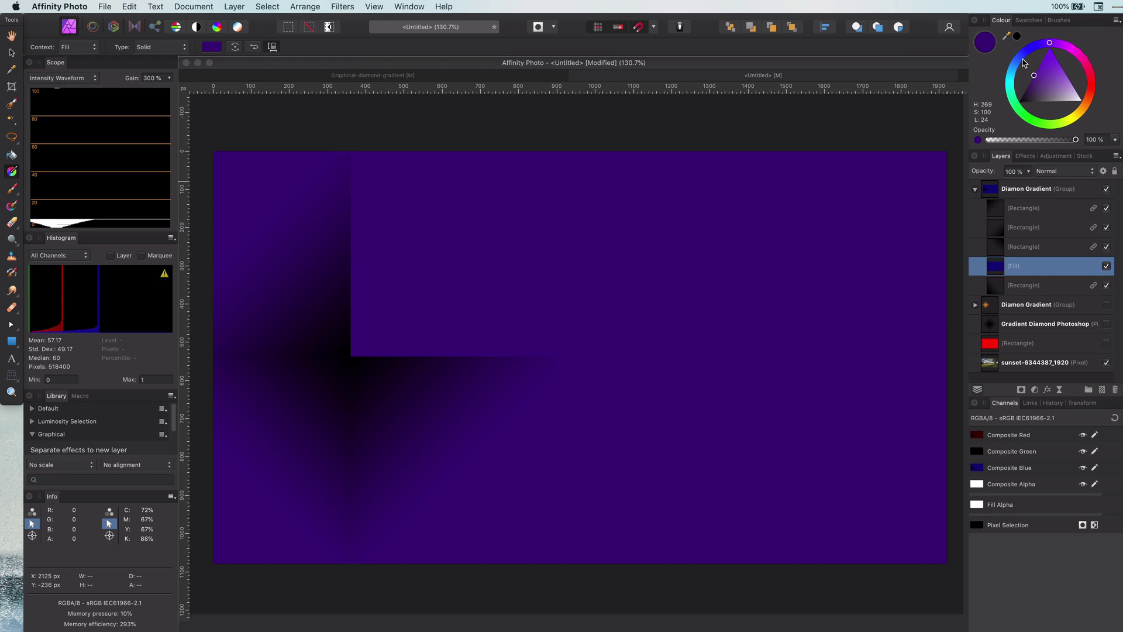
{"action": "left_click_drag", "start_coordinate": [1004, 266], "coordinate": [1012, 296]}
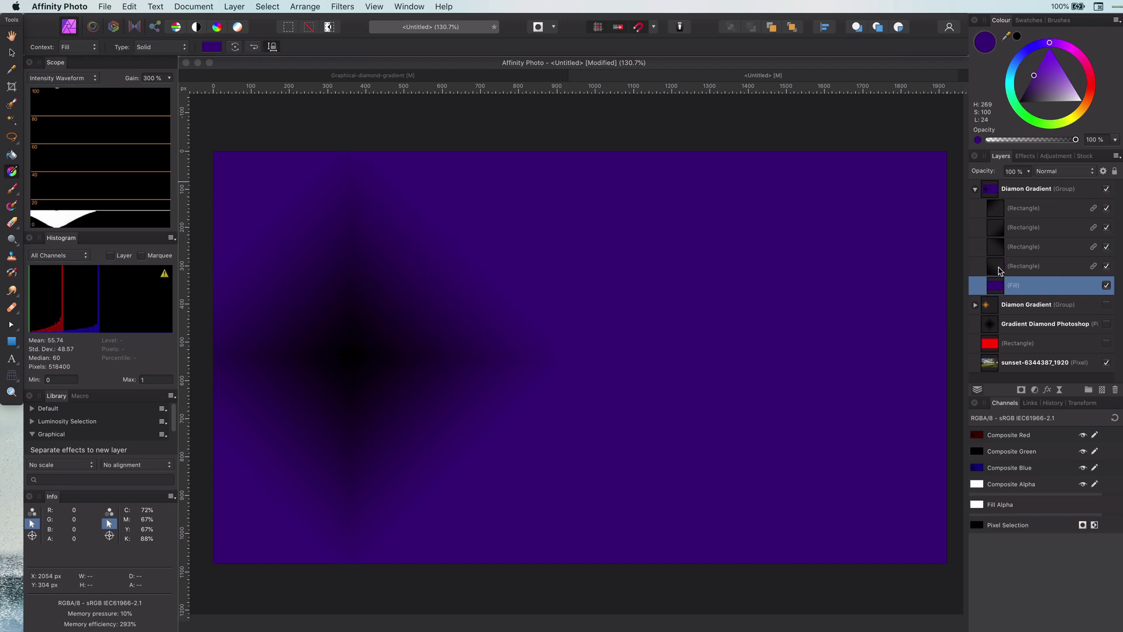
{"action": "left_click", "coordinate": [1001, 271]}
- Give the rectangles' gradient a dark purple end stop and an orange-red middle stop
{"action": "left_click", "coordinate": [466, 244]}
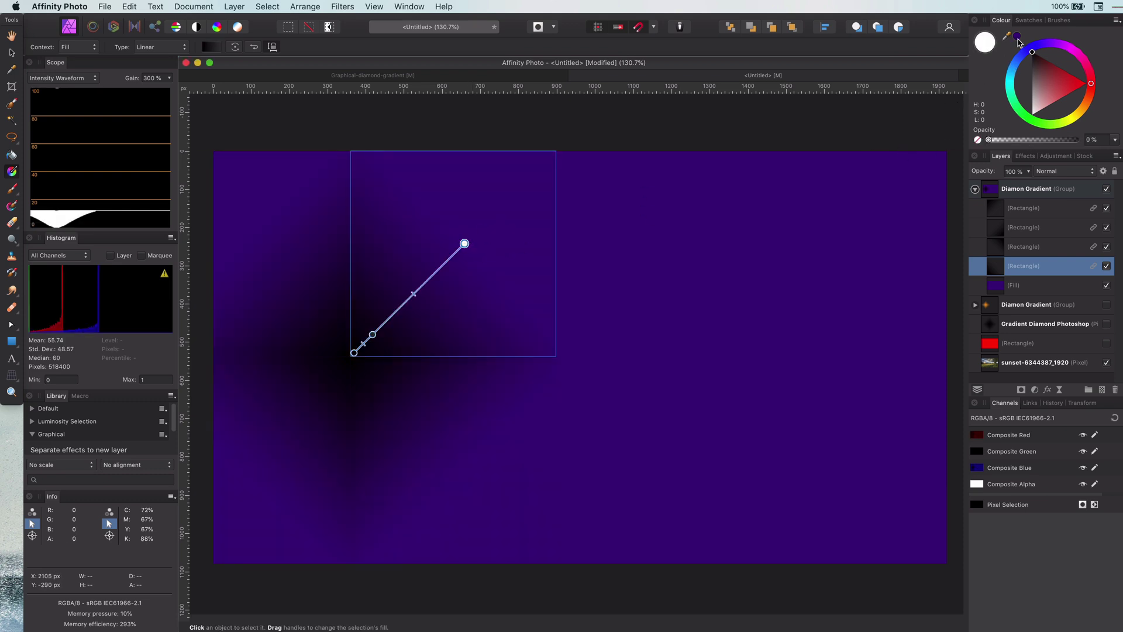
{"action": "left_click", "coordinate": [1017, 38]}
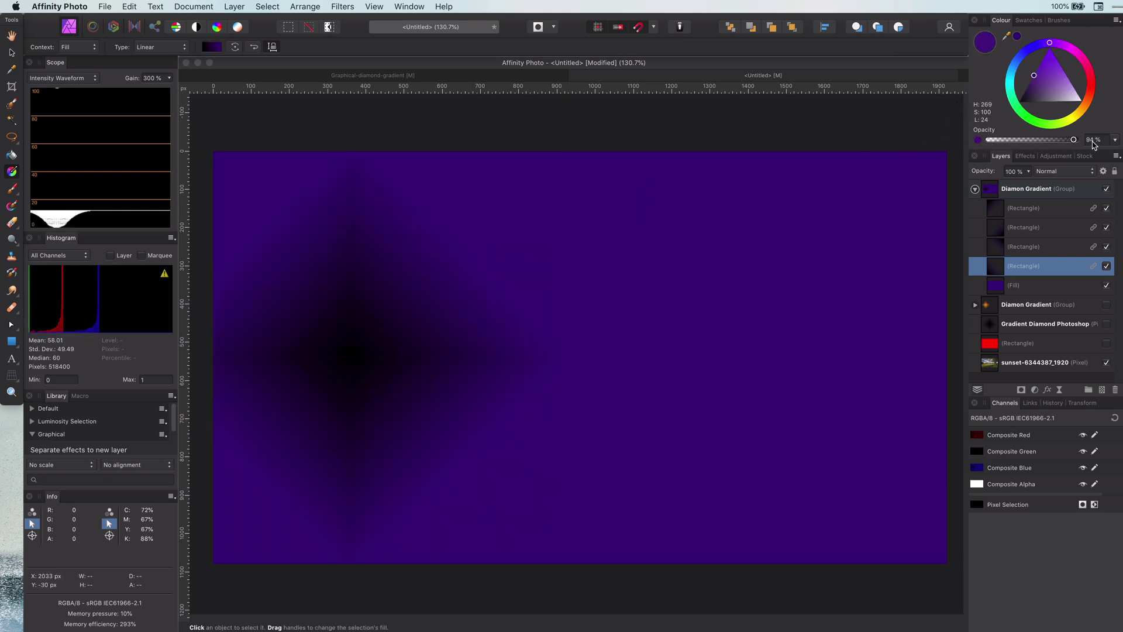
{"action": "left_click", "coordinate": [372, 334]}
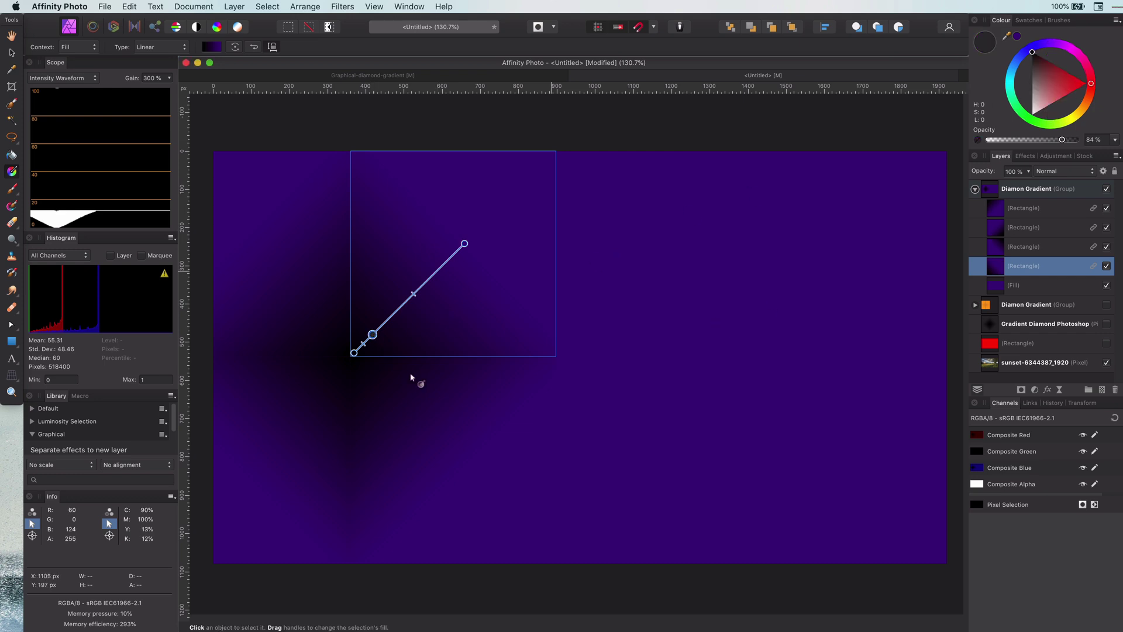
{"action": "left_click", "coordinate": [1081, 108]}
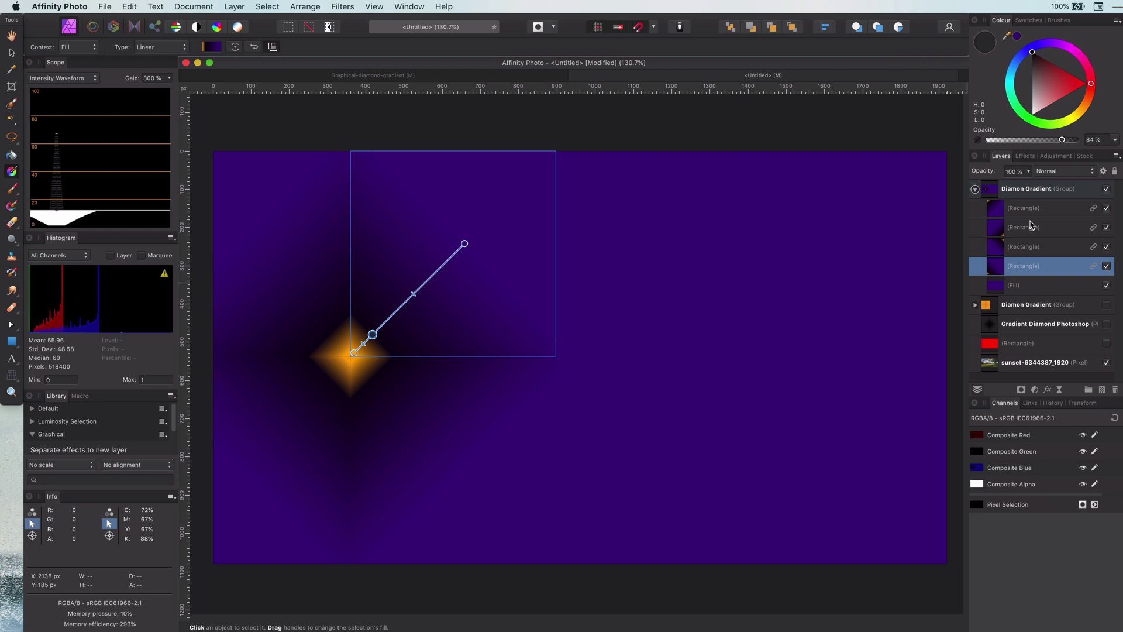
{"action": "left_click", "coordinate": [1090, 103]}
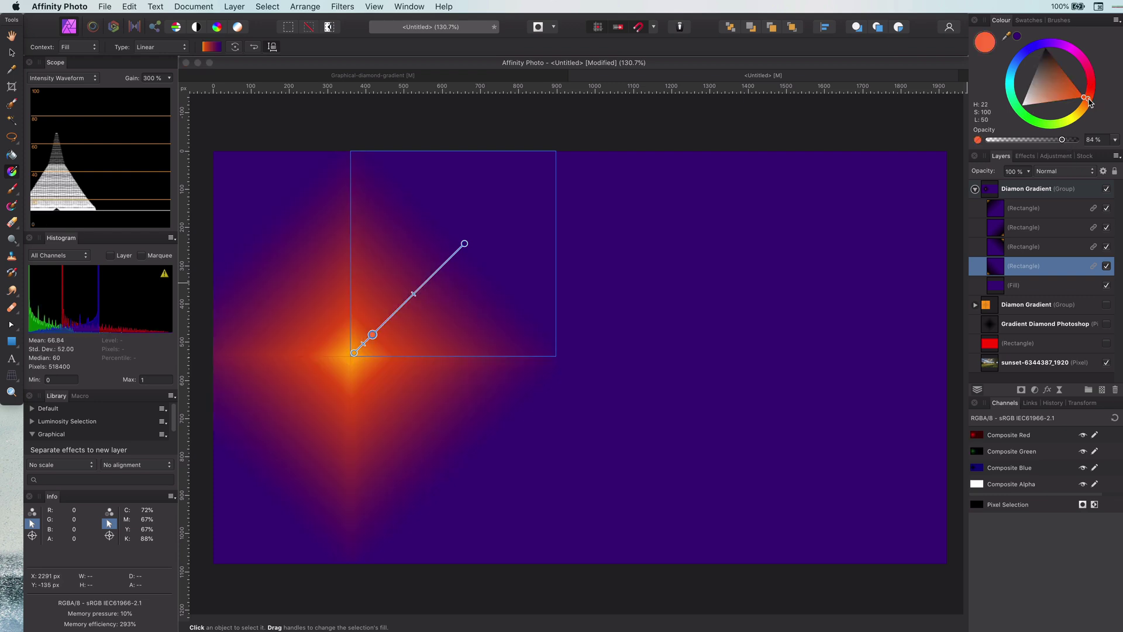
{"action": "left_click", "coordinate": [1024, 189]}
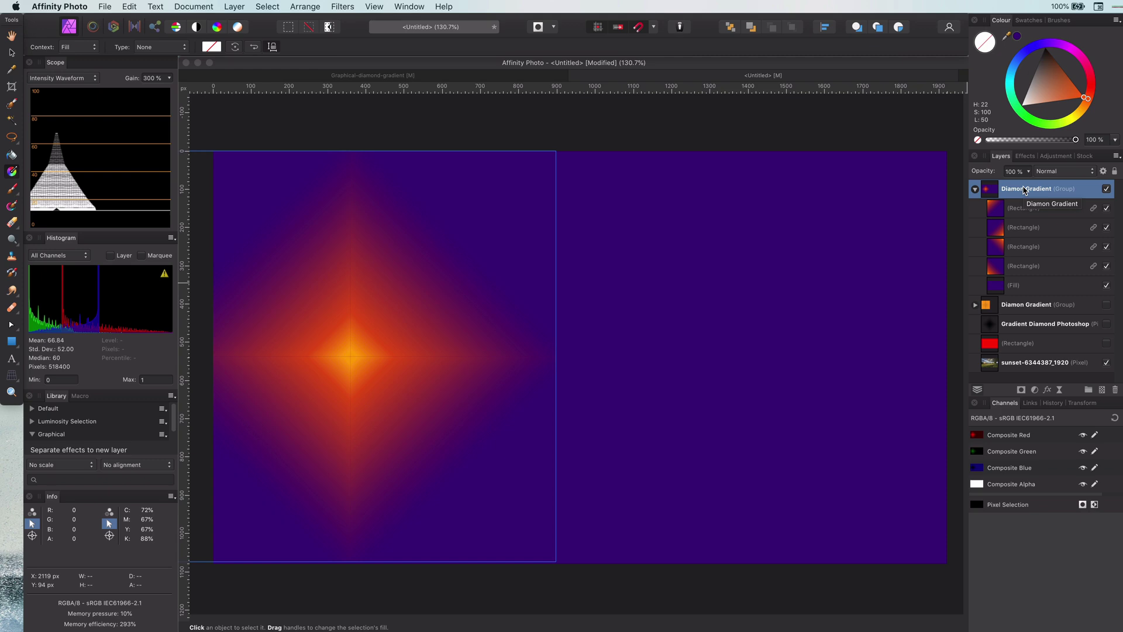
- Set the Diamond Gradient group to Soft Light, collapse it, and move it on the canvas
{"action": "left_click", "coordinate": [1047, 171]}
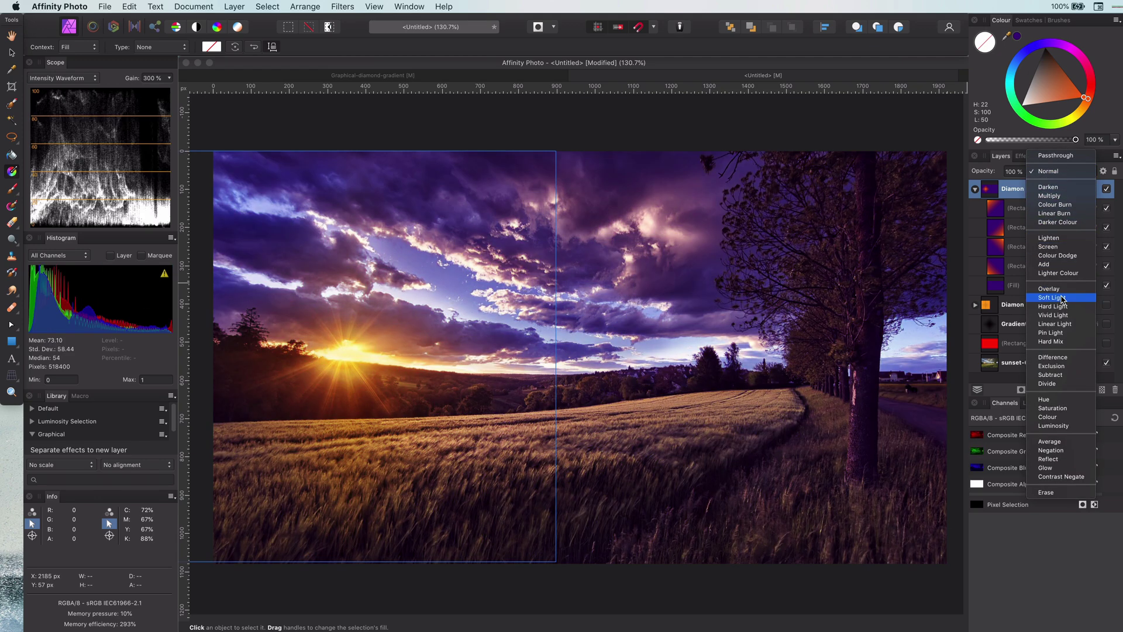
{"action": "left_click", "coordinate": [1061, 298]}
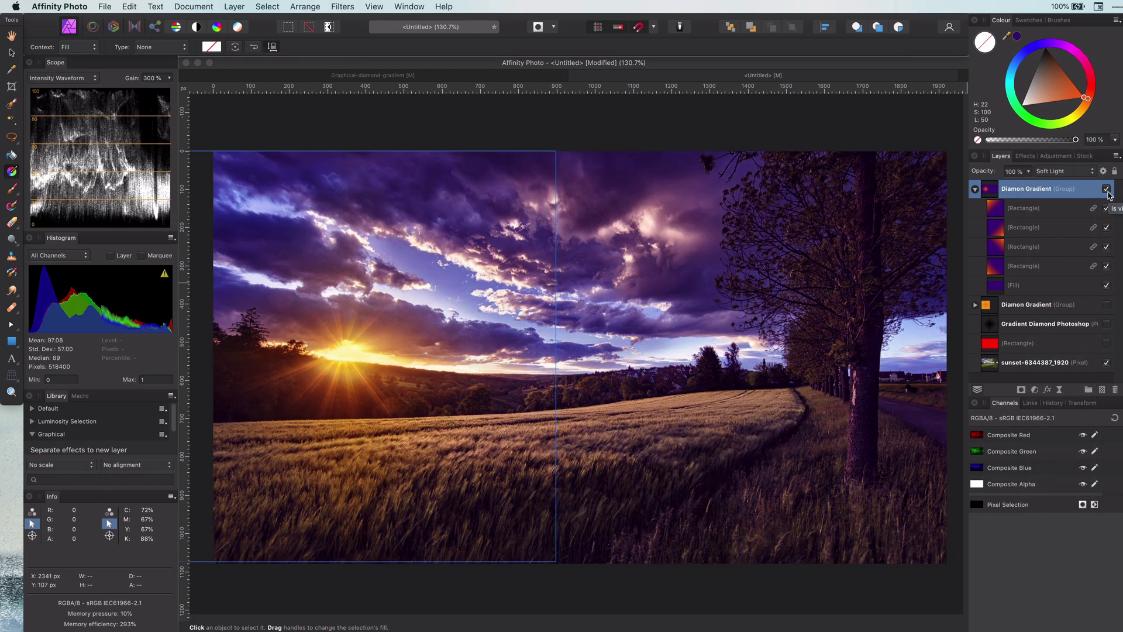
{"action": "left_click", "coordinate": [975, 188]}
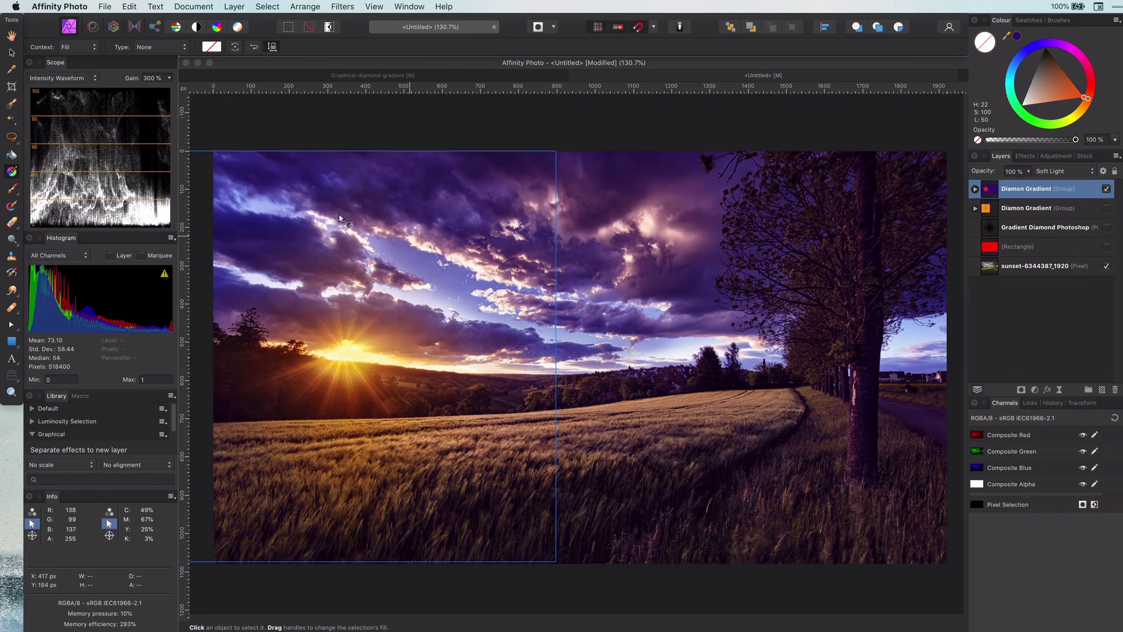
{"action": "key", "text": "v"}
{"action": "left_click_drag", "start_coordinate": [556, 560], "coordinate": [499, 502]}
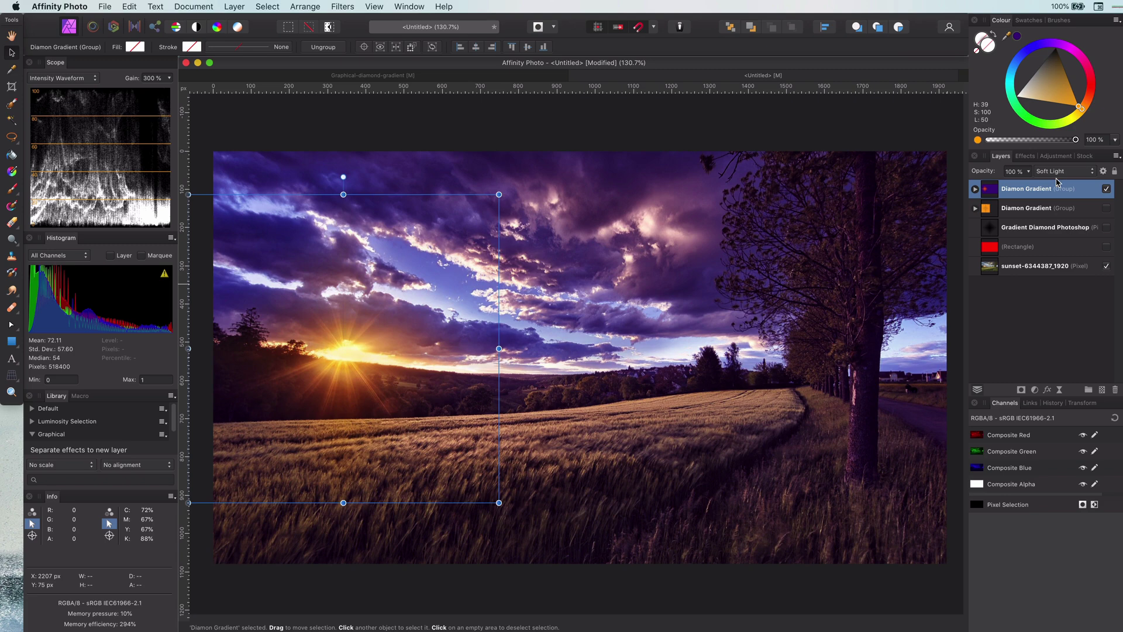
- Rotate the group diagonally and reposition it over the sunset photo, keeping Soft Light blending
{"action": "left_click", "coordinate": [1061, 171]}
{"action": "left_click", "coordinate": [1048, 45]}
{"action": "left_click_drag", "start_coordinate": [343, 348], "coordinate": [382, 339]}
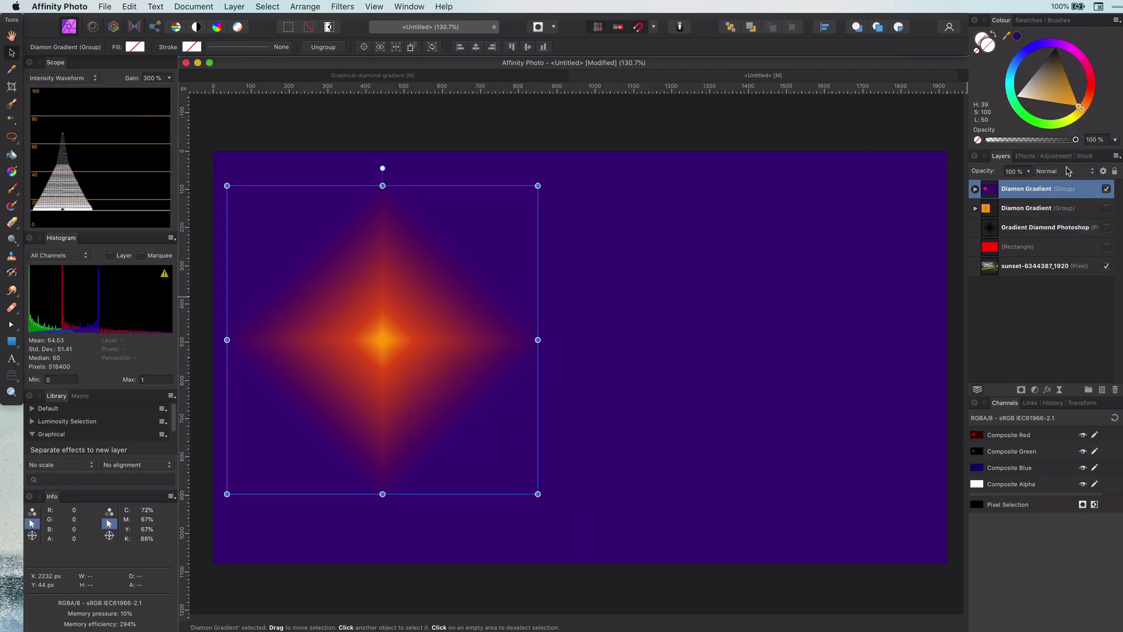
{"action": "left_click", "coordinate": [1061, 171]}
{"action": "left_click", "coordinate": [1050, 246]}
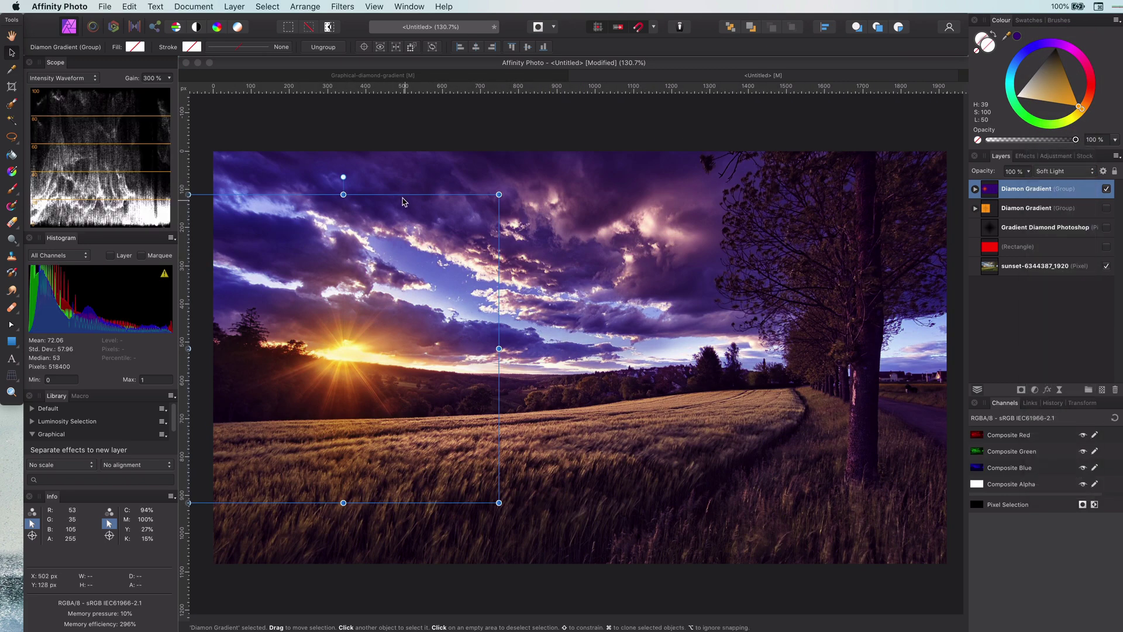
{"action": "left_click_drag", "start_coordinate": [401, 200], "coordinate": [436, 193]}
{"action": "left_click_drag", "start_coordinate": [497, 351], "coordinate": [657, 432]}
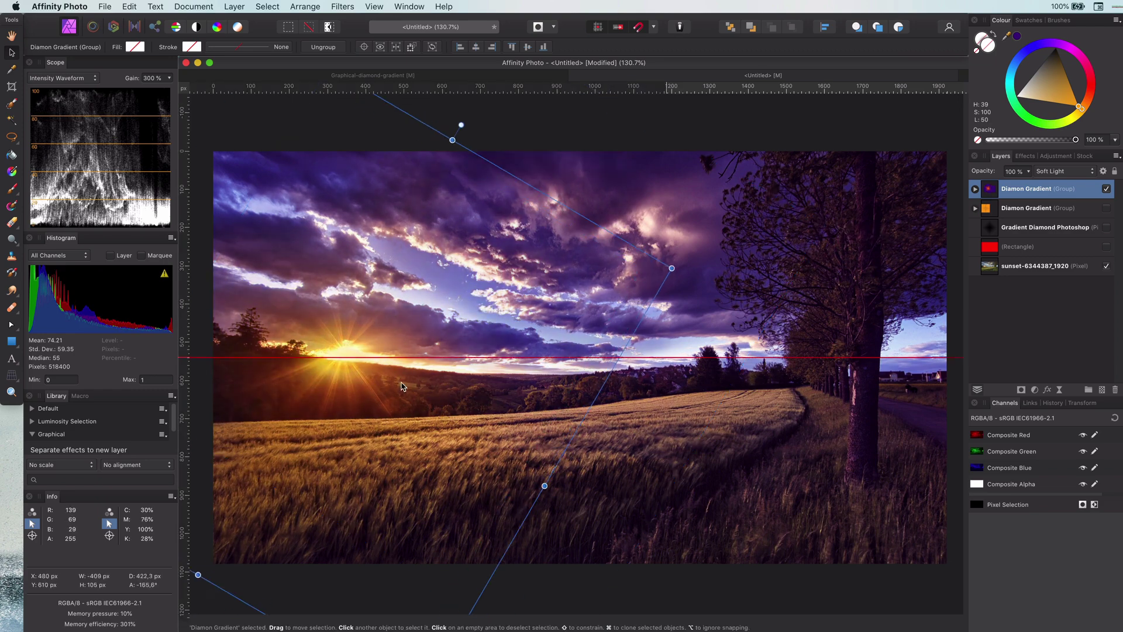
{"action": "left_click", "coordinate": [1041, 265]}
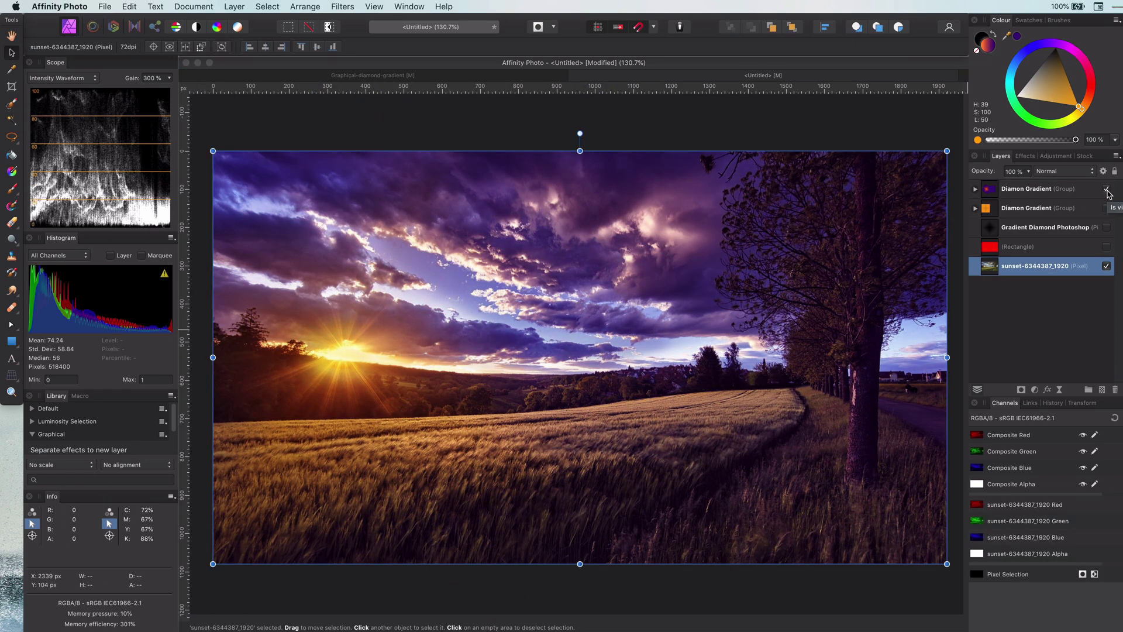
{"action": "left_click", "coordinate": [1023, 189]}
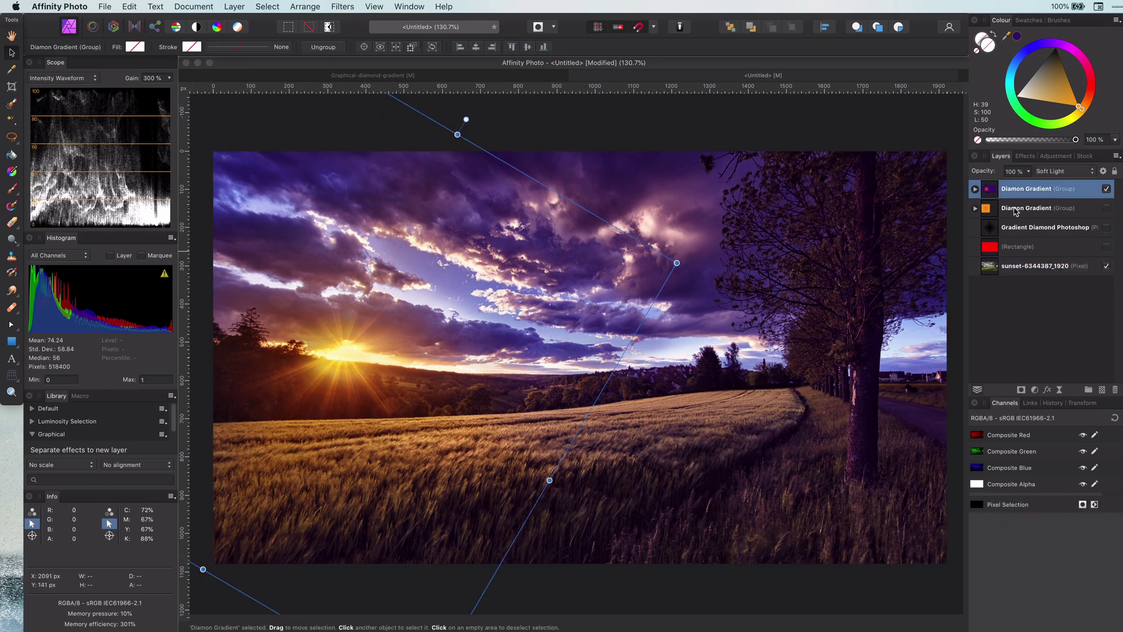
- Add an HSL adjustment above the group's first rectangle, reset it, and set Luminosity Shift to 15%
{"action": "left_click", "coordinate": [975, 189]}
{"action": "left_click", "coordinate": [996, 211]}
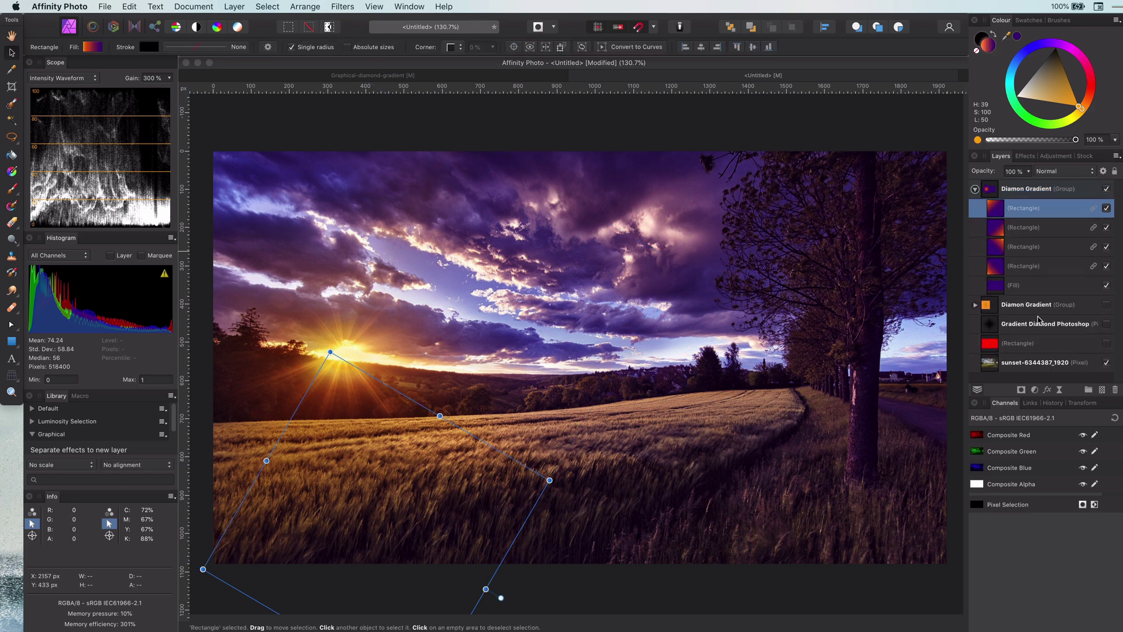
{"action": "left_click", "coordinate": [1036, 396]}
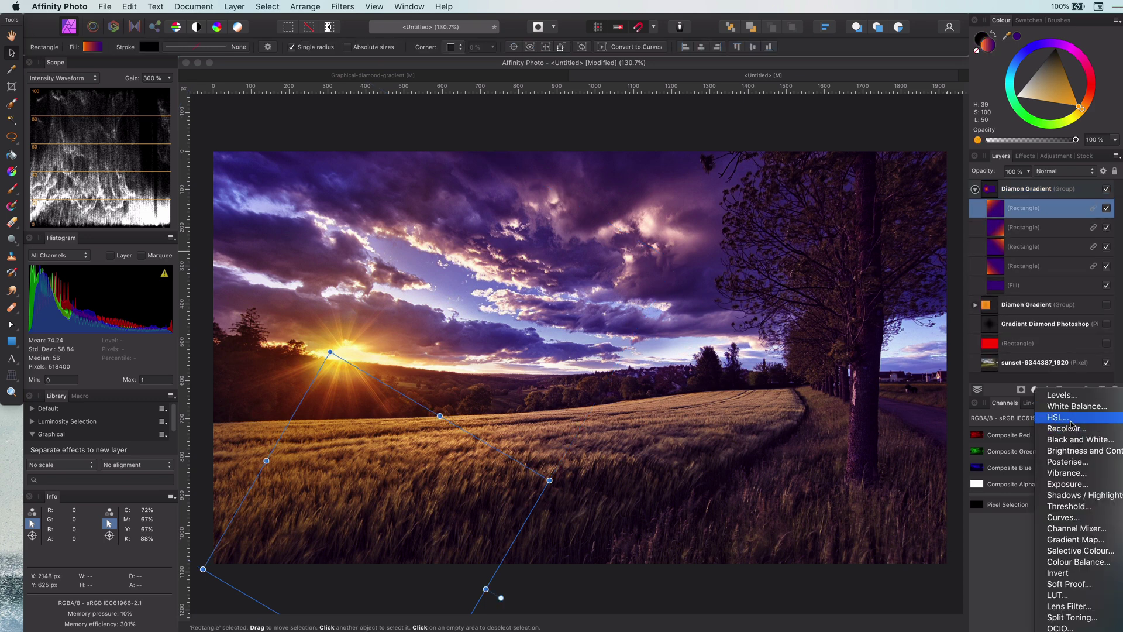
{"action": "left_click", "coordinate": [1063, 408]}
{"action": "left_click_drag", "start_coordinate": [828, 509], "coordinate": [803, 509]}
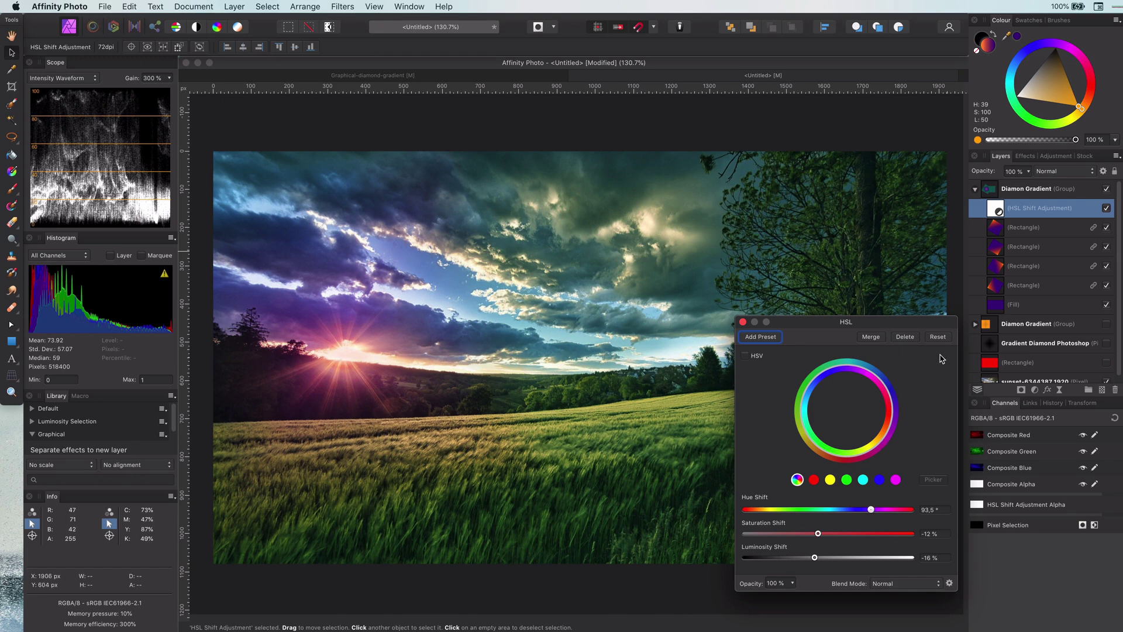
{"action": "left_click", "coordinate": [938, 336]}
{"action": "mouse_move", "coordinate": [826, 558]}
{"action": "left_mouse_down"}
{"action": "mouse_move", "coordinate": [790, 557]}
{"action": "mouse_move", "coordinate": [847, 557]}
{"action": "left_mouse_up"}
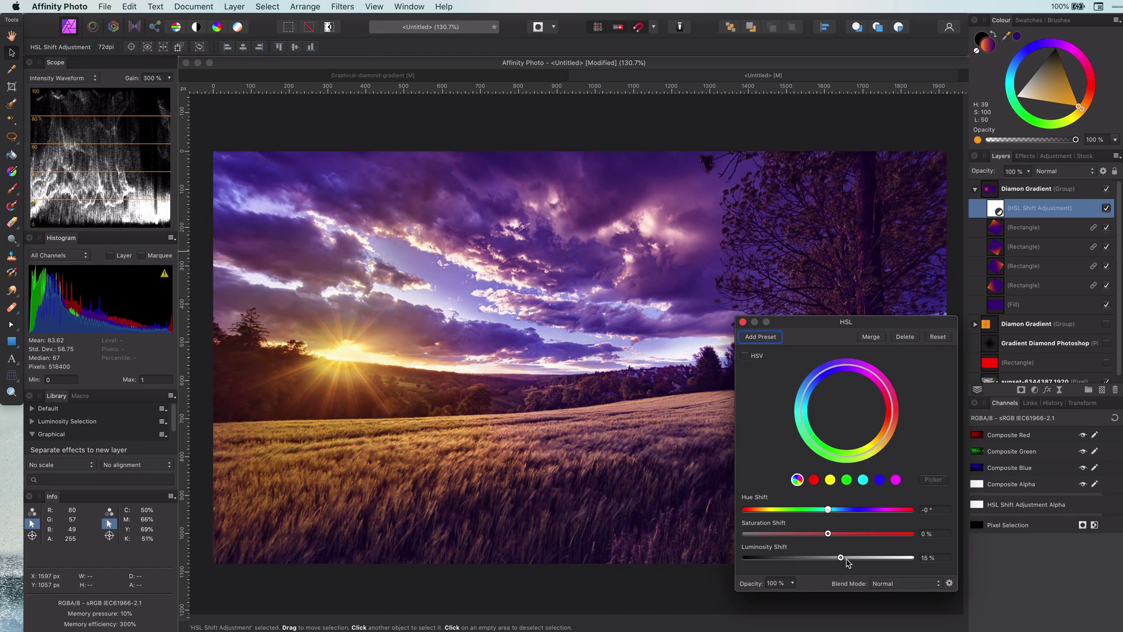